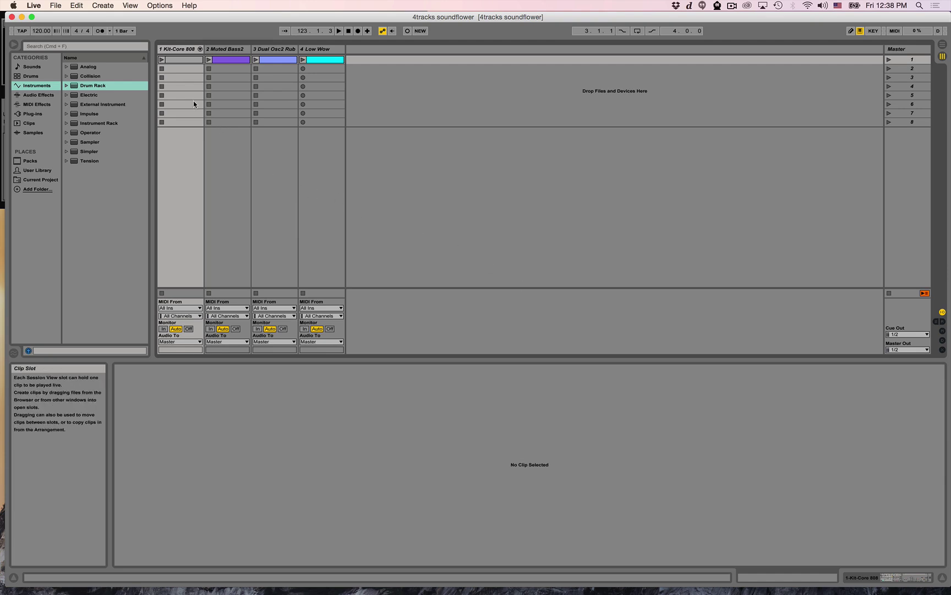
Launch the first-scene clips on all four tracks one after another to hear them together.
{"action": "left_click", "coordinate": [196, 60]}
{"action": "key", "text": "Return"}
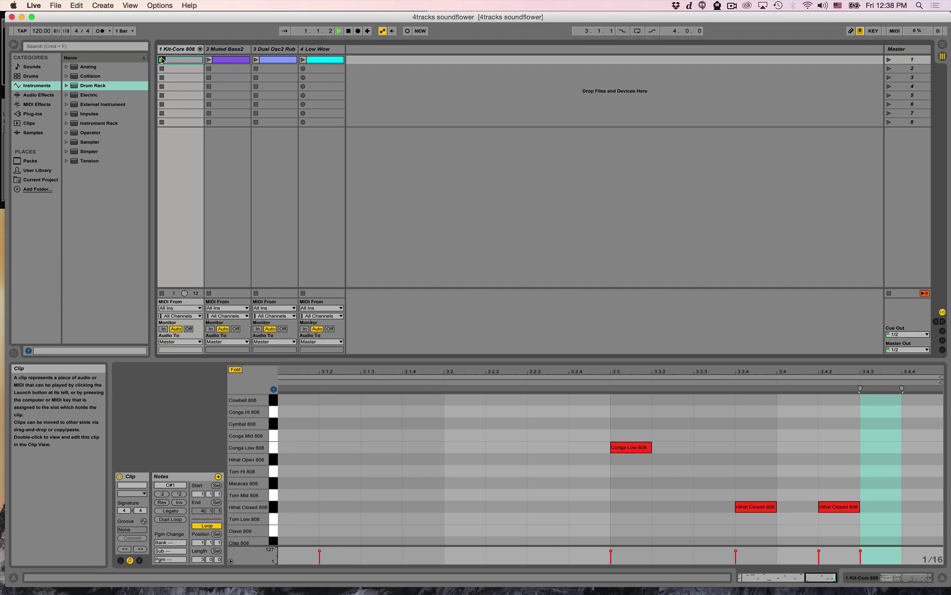
{"action": "left_click", "coordinate": [209, 60]}
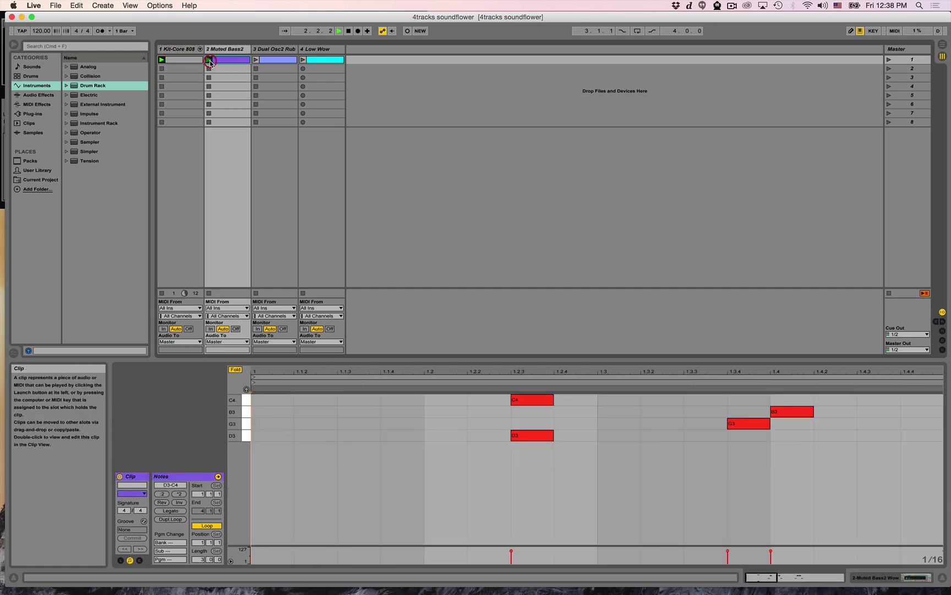
{"action": "left_click", "coordinate": [256, 60]}
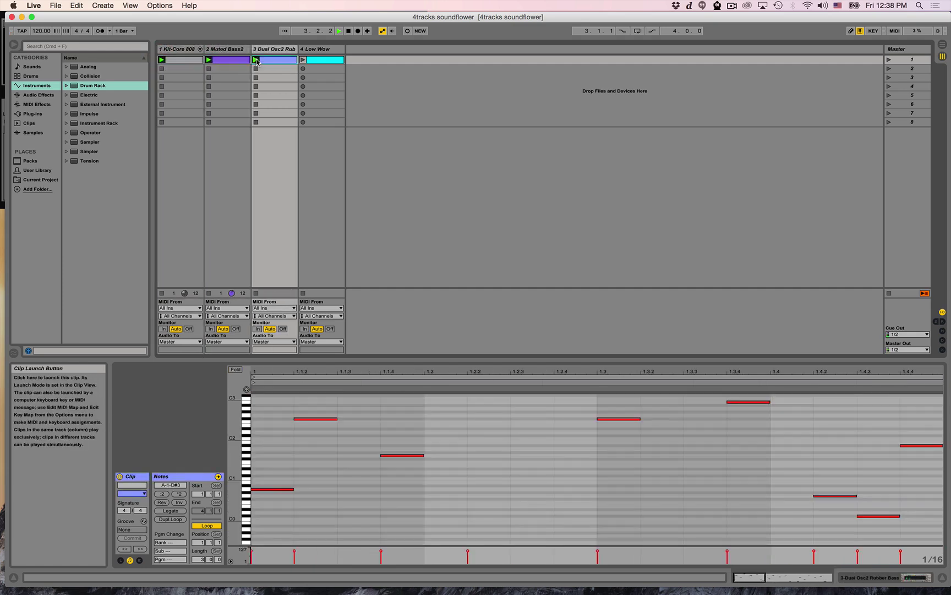
{"action": "left_click", "coordinate": [302, 60]}
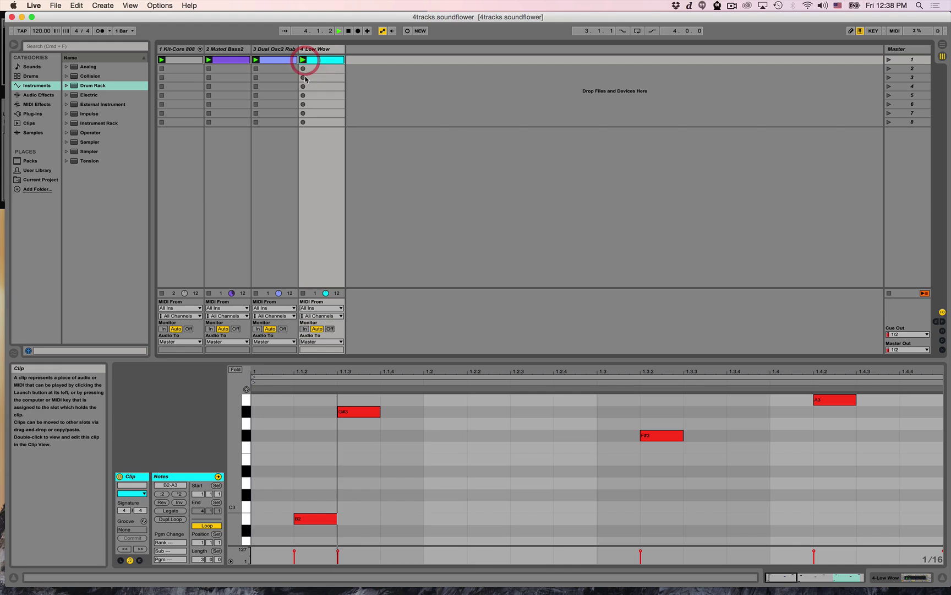
Stop the playing clips on all the tracks, starting with Low Wow.
{"action": "left_click", "coordinate": [305, 296]}
{"action": "left_click", "coordinate": [257, 294]}
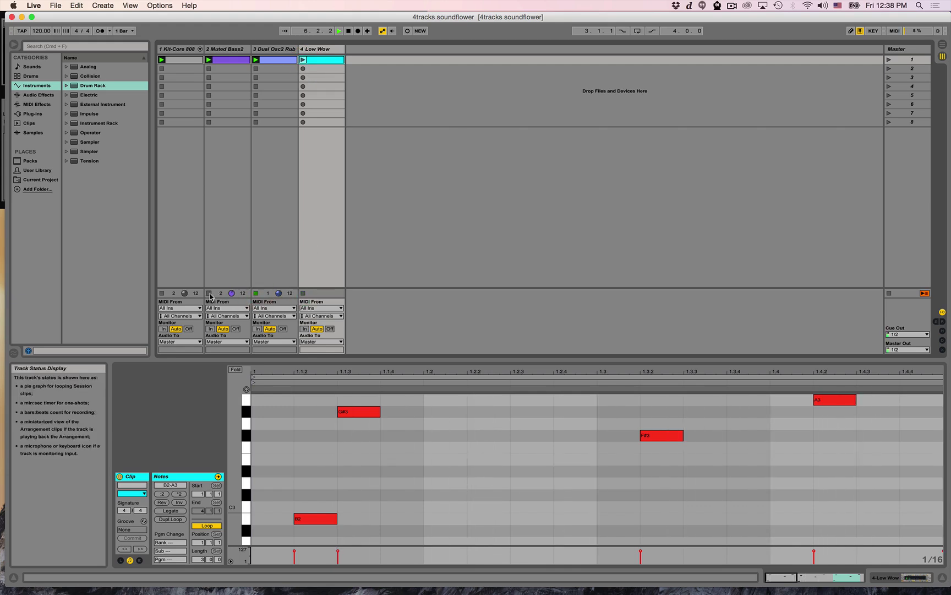
{"action": "left_click", "coordinate": [210, 294]}
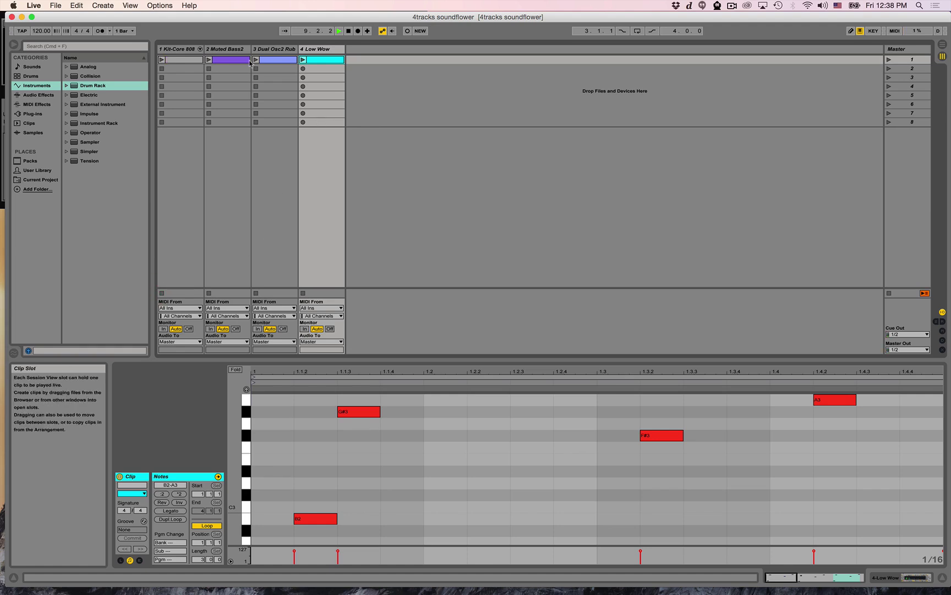
Set the audio output device in the preferences to Soundflower (64ch).
{"action": "left_click", "coordinate": [51, 5]}
{"action": "mouse_move", "coordinate": [34, 6]}
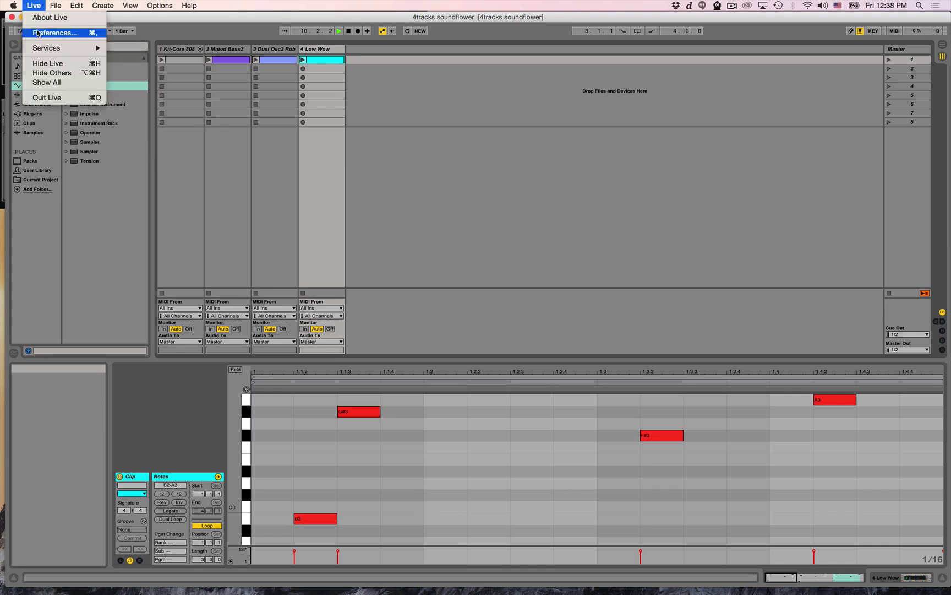
{"action": "left_click", "coordinate": [38, 33]}
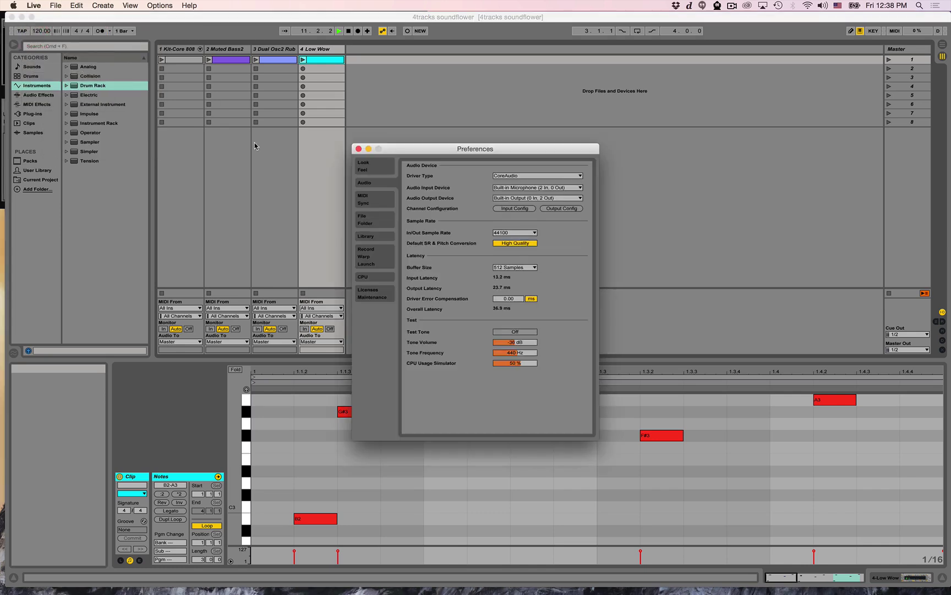
{"action": "left_click", "coordinate": [524, 198]}
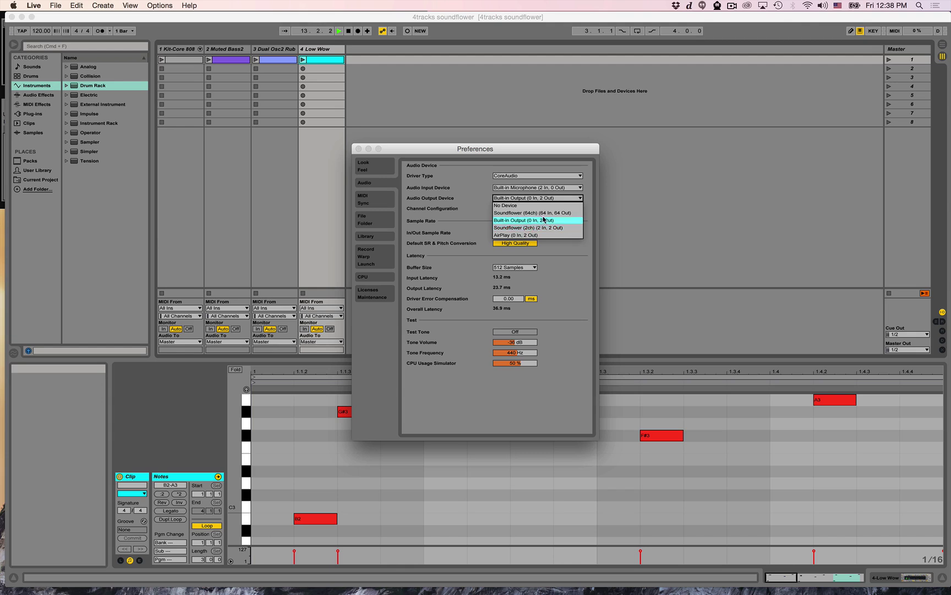
{"action": "left_click", "coordinate": [568, 213]}
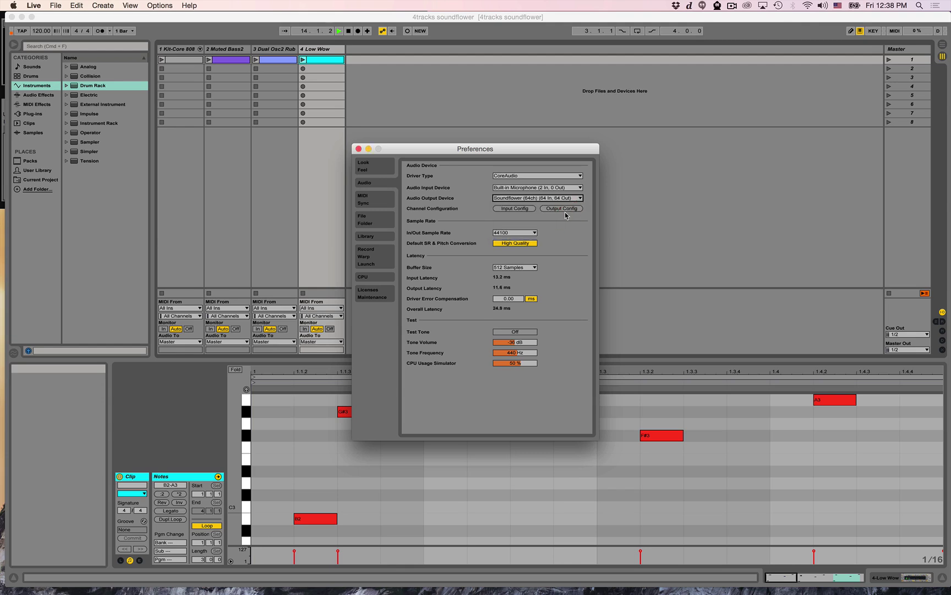
Limit the output configuration to mono pairs 1 & 2 and 3 & 4 plus stereo 1/2, and close the preferences.
{"action": "left_click", "coordinate": [562, 209]}
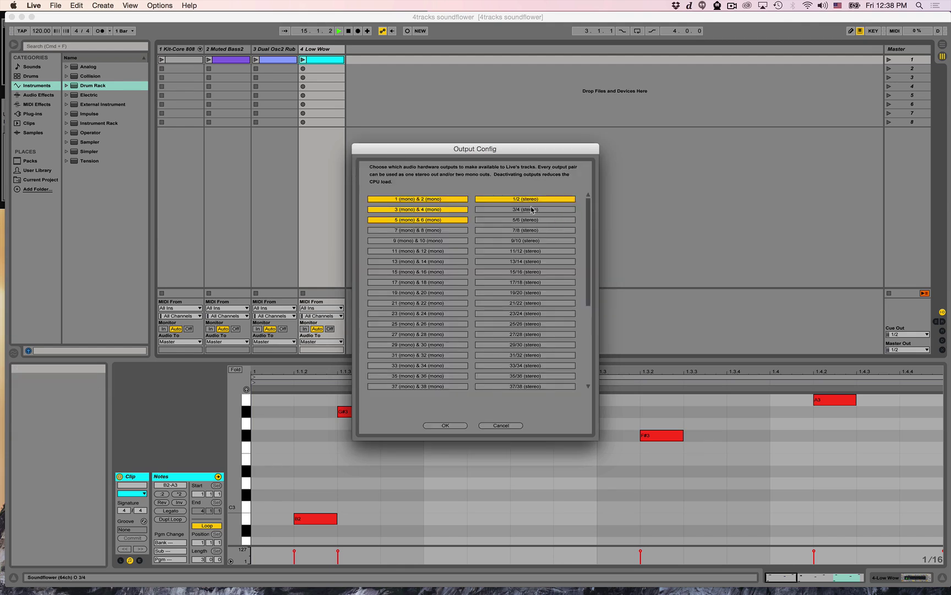
{"action": "left_click", "coordinate": [412, 219]}
{"action": "left_click", "coordinate": [445, 221]}
{"action": "left_click", "coordinate": [426, 230]}
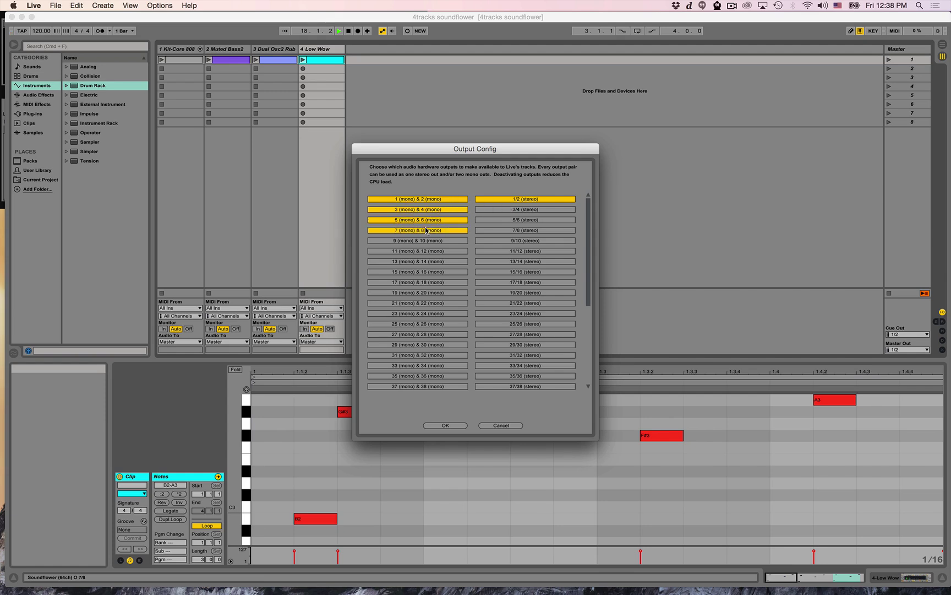
{"action": "left_click", "coordinate": [431, 220]}
{"action": "left_click", "coordinate": [424, 230]}
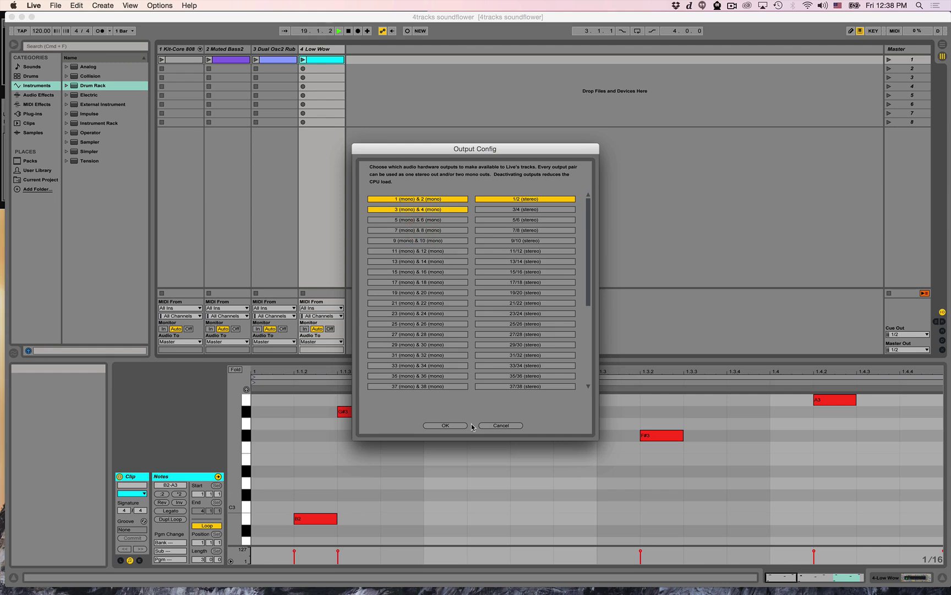
{"action": "left_click", "coordinate": [445, 425]}
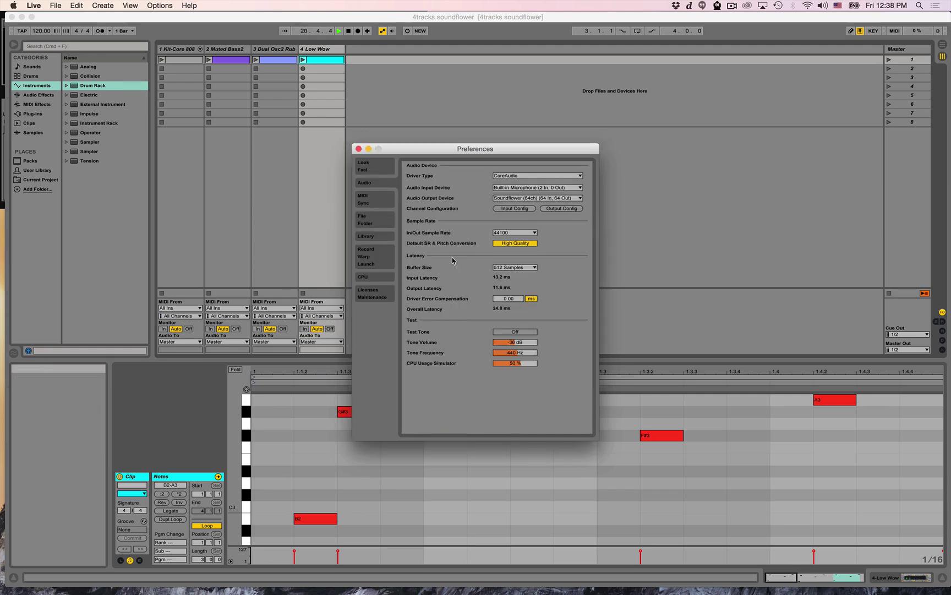
{"action": "left_click", "coordinate": [358, 149]}
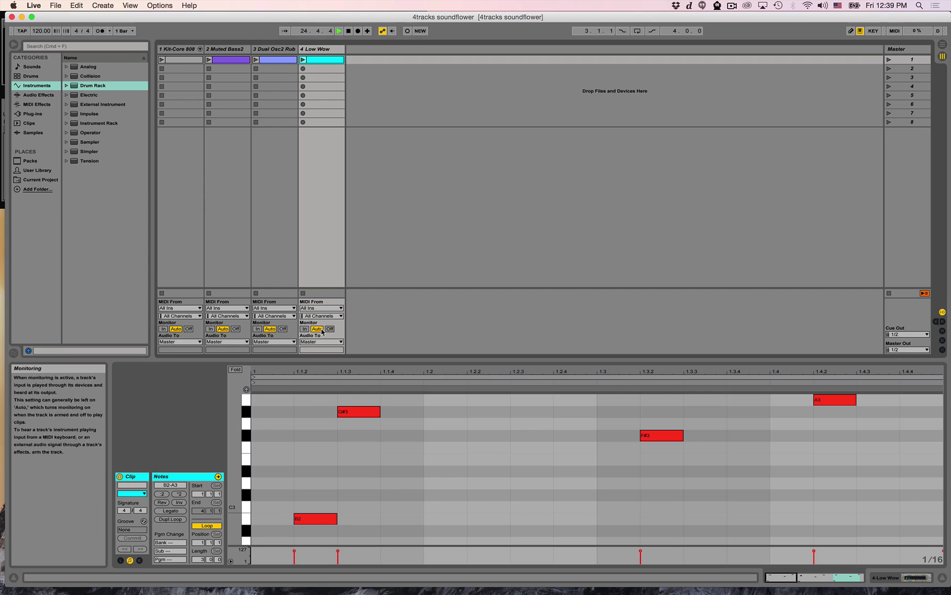
Route the Kit-Core 808 track's audio to Ext. Out on channel 1.
{"action": "left_click", "coordinate": [942, 312]}
{"action": "left_click", "coordinate": [942, 314]}
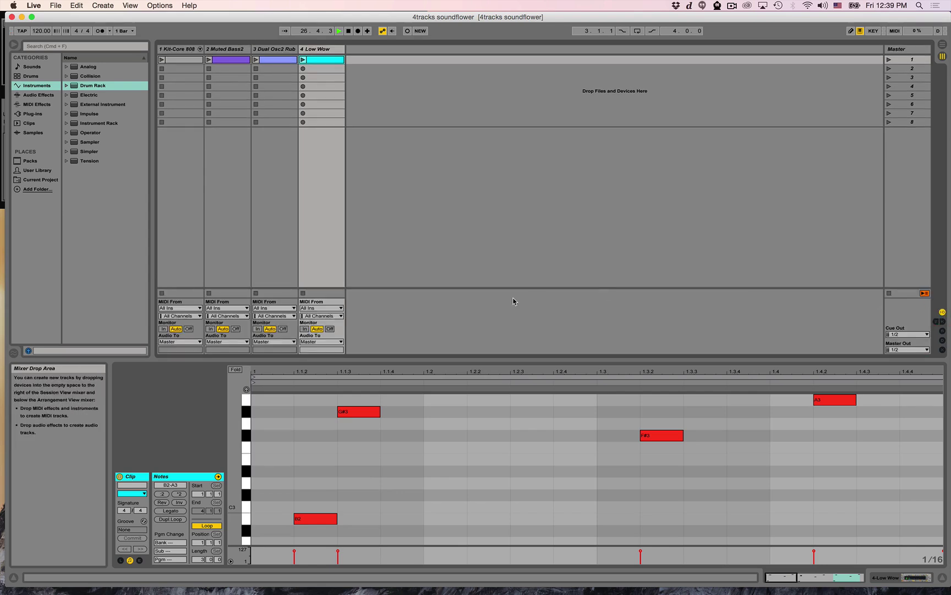
{"action": "left_click", "coordinate": [178, 344]}
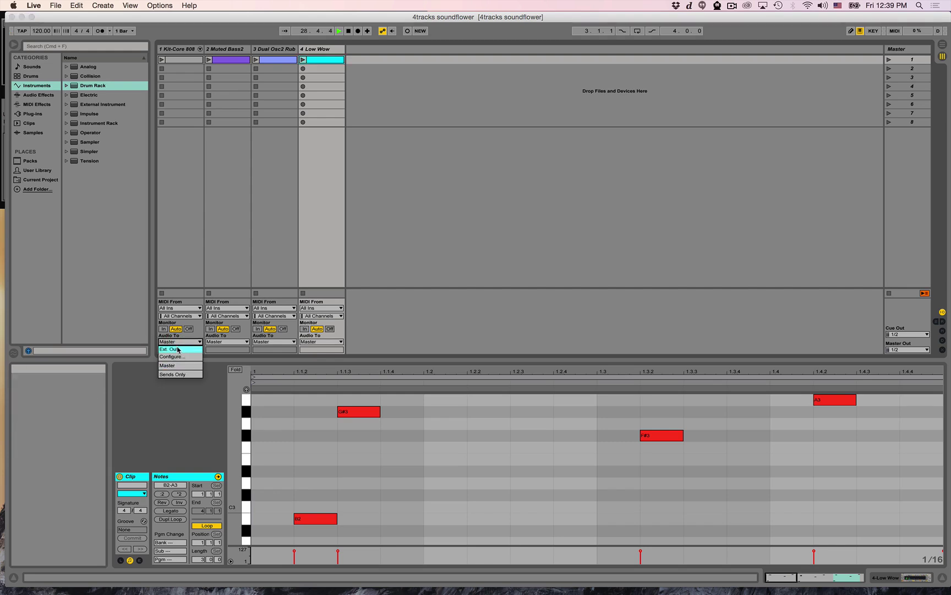
{"action": "left_click", "coordinate": [178, 348]}
{"action": "left_click", "coordinate": [172, 350]}
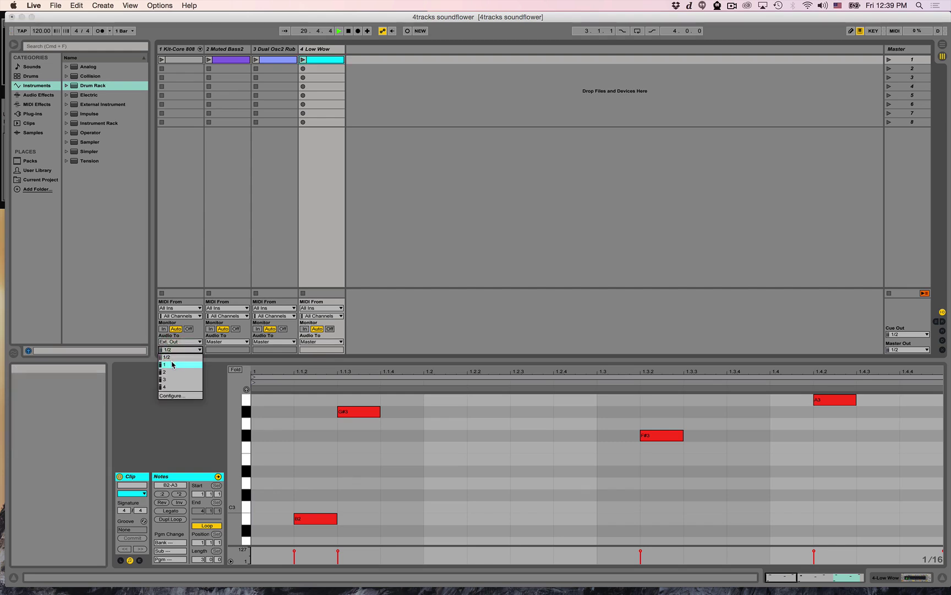
{"action": "left_click", "coordinate": [171, 362]}
Route the Muted Bass2 track's audio to Ext. Out on channel 2.
{"action": "left_click", "coordinate": [217, 341]}
{"action": "left_click", "coordinate": [216, 349]}
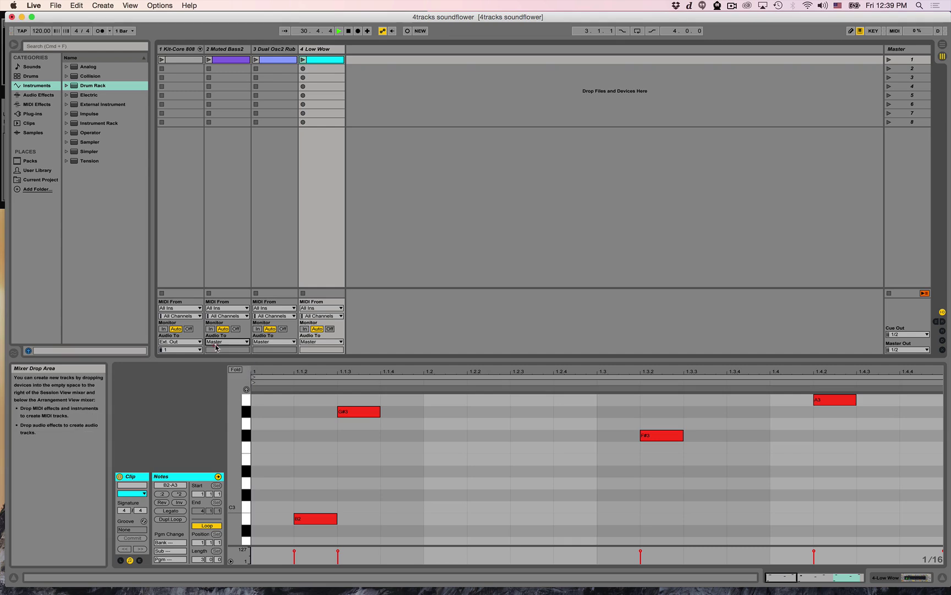
{"action": "left_click", "coordinate": [219, 350]}
{"action": "left_click", "coordinate": [220, 350]}
{"action": "left_click", "coordinate": [221, 351]}
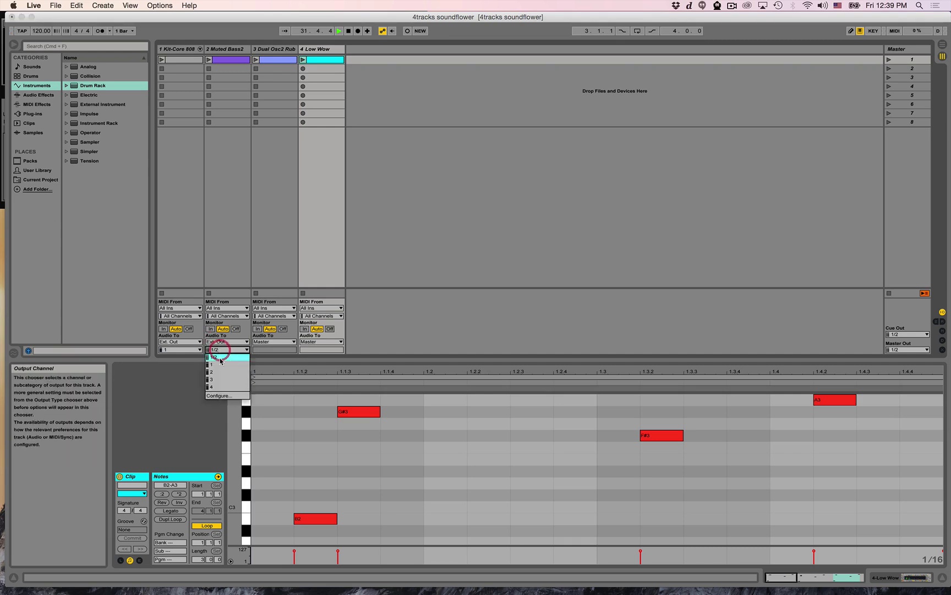
{"action": "left_click", "coordinate": [220, 368]}
Route the Dual Osc2 Rubber Bass track's audio to Ext. Out on channel 3.
{"action": "left_click", "coordinate": [261, 342]}
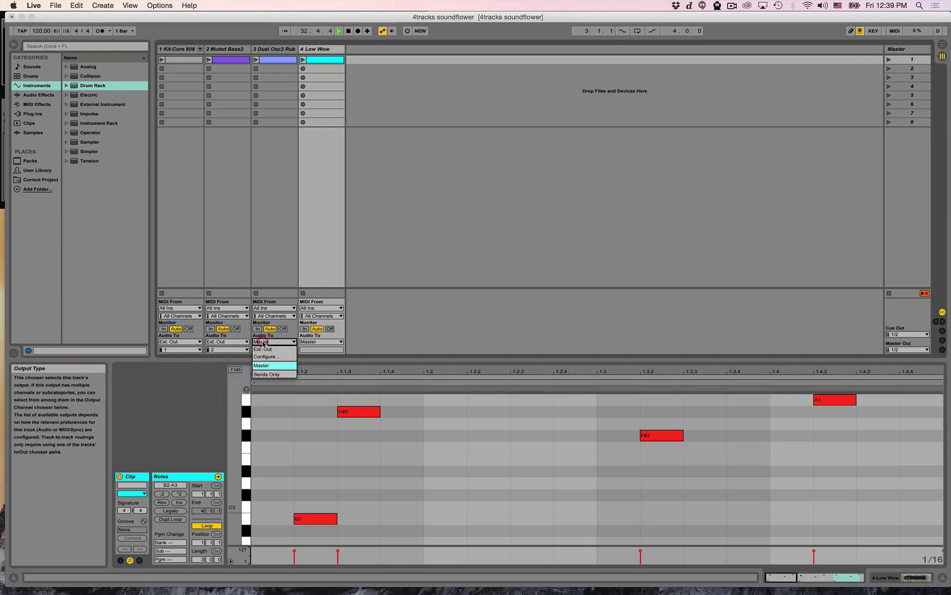
{"action": "left_click", "coordinate": [259, 348]}
{"action": "left_click", "coordinate": [263, 350]}
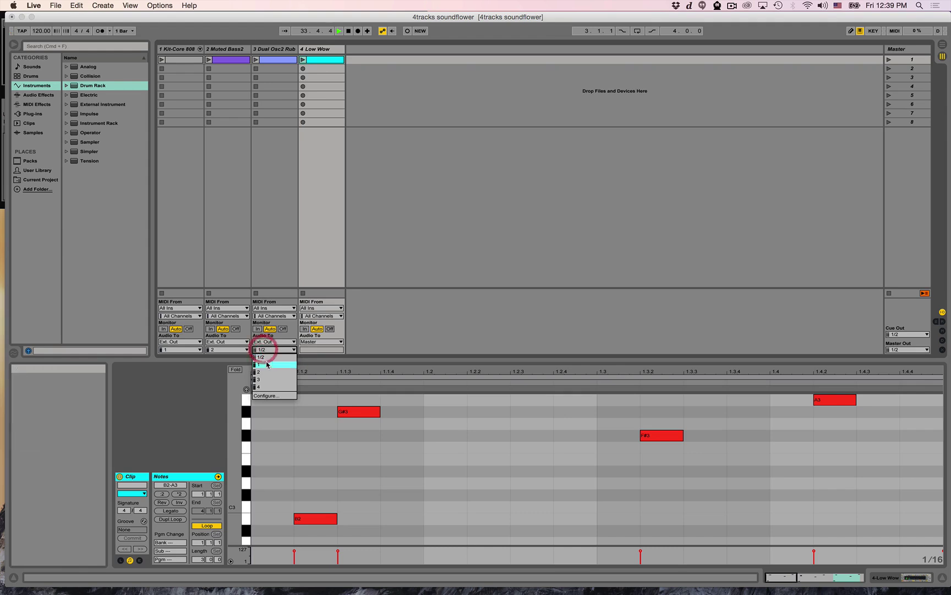
{"action": "left_click", "coordinate": [267, 379]}
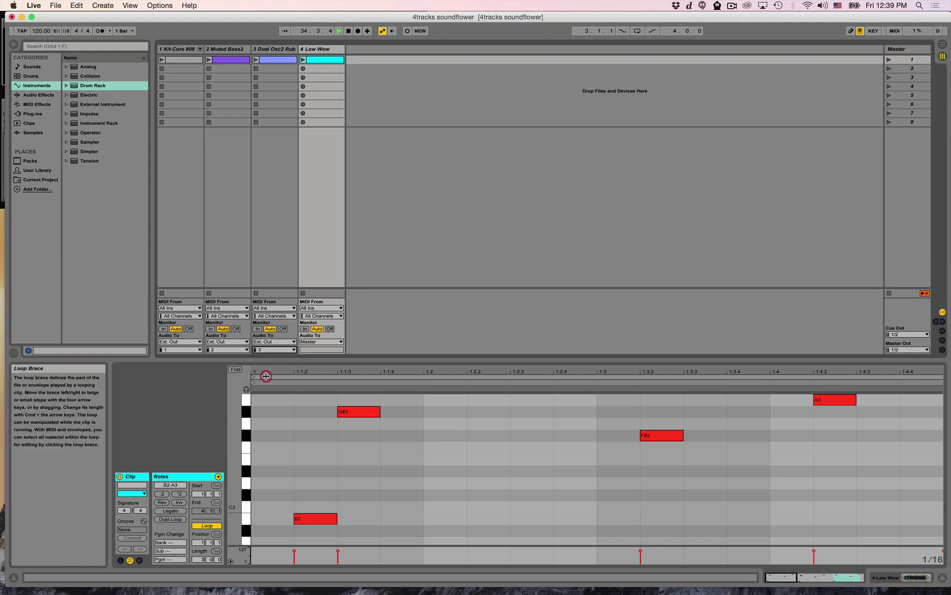
Route the Low Wow track's audio to Ext. Out on channel 4.
{"action": "left_click", "coordinate": [317, 342]}
{"action": "left_click", "coordinate": [317, 350]}
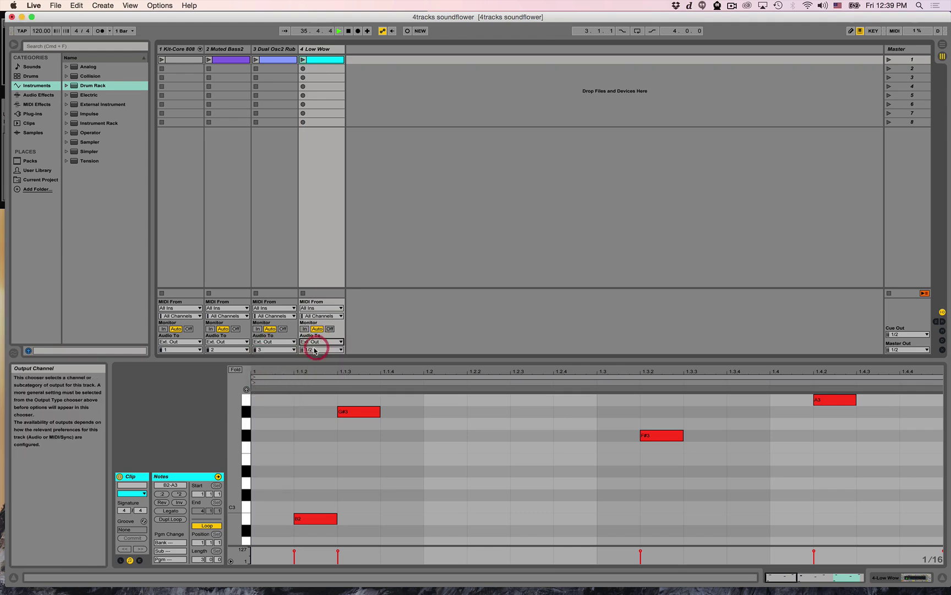
{"action": "left_click", "coordinate": [318, 350]}
{"action": "left_click", "coordinate": [313, 387]}
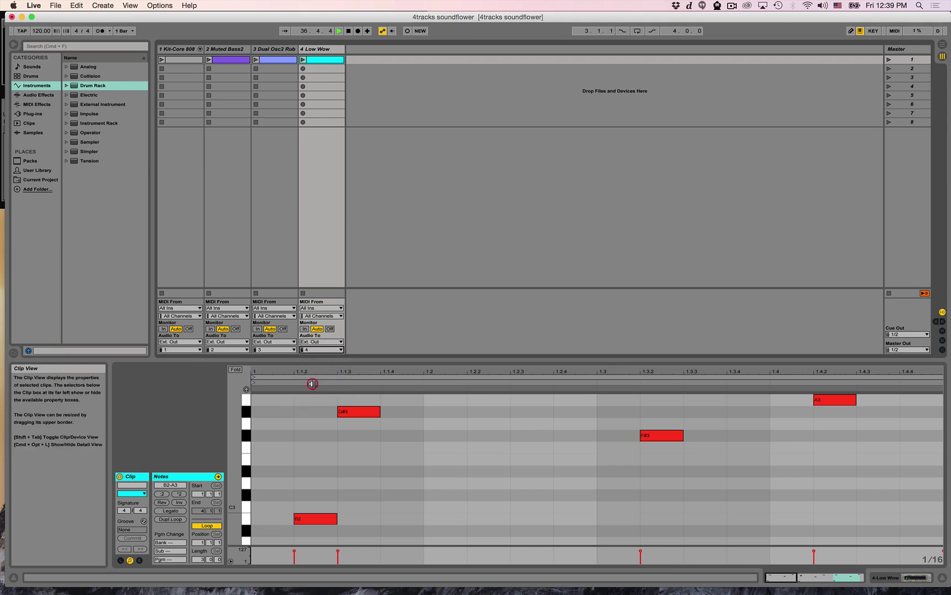
Enable mono outputs 5 & 6 in the output configuration and check the Low Wow track's output channel choices.
{"action": "left_click", "coordinate": [313, 342]}
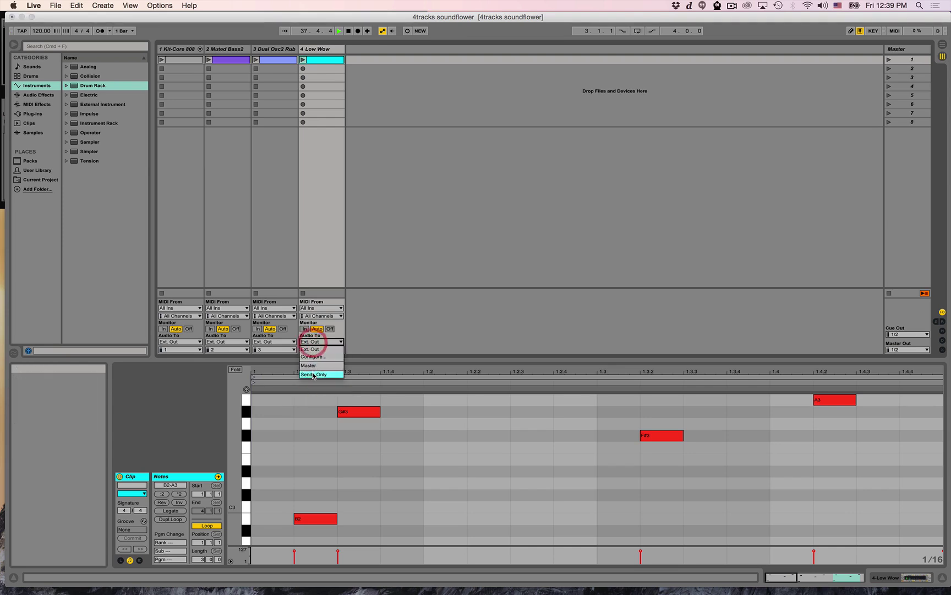
{"action": "left_click", "coordinate": [312, 358]}
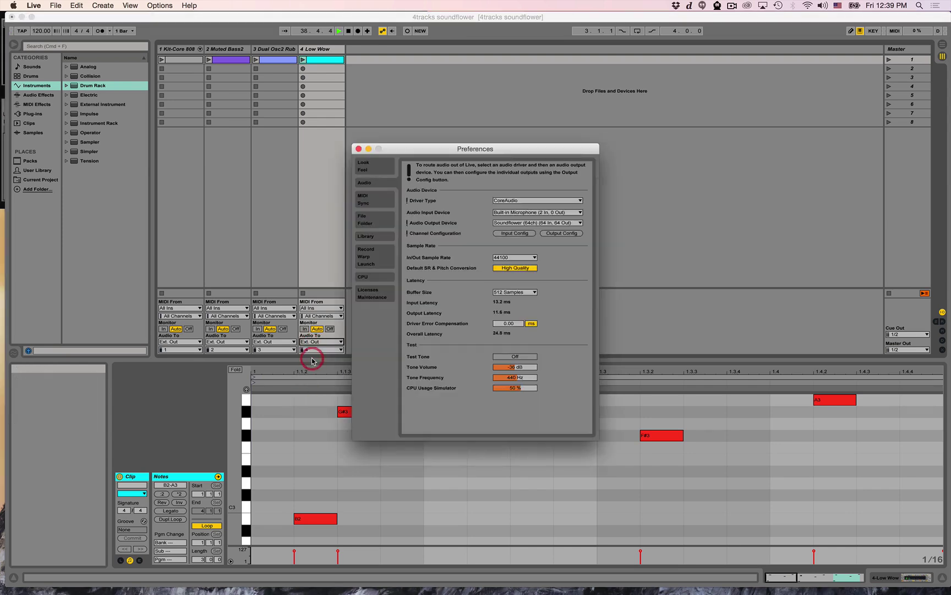
{"action": "left_click", "coordinate": [548, 236]}
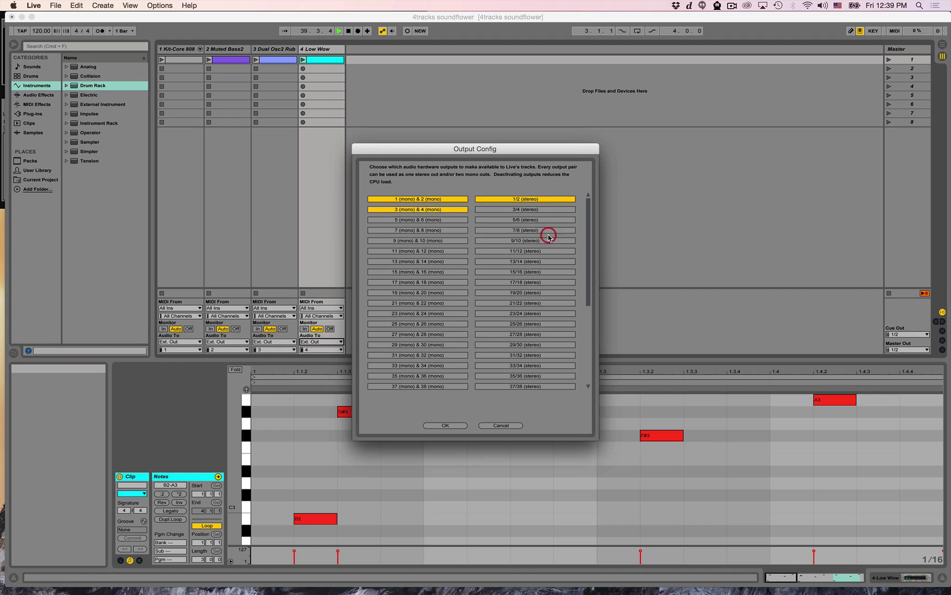
{"action": "left_click", "coordinate": [418, 220]}
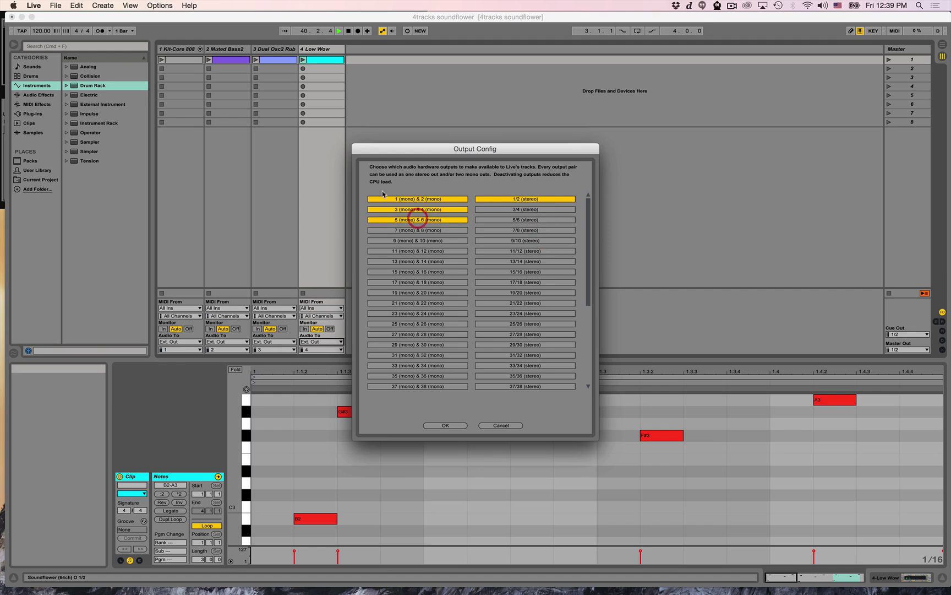
{"action": "left_click", "coordinate": [429, 425]}
{"action": "key", "text": "super+w"}
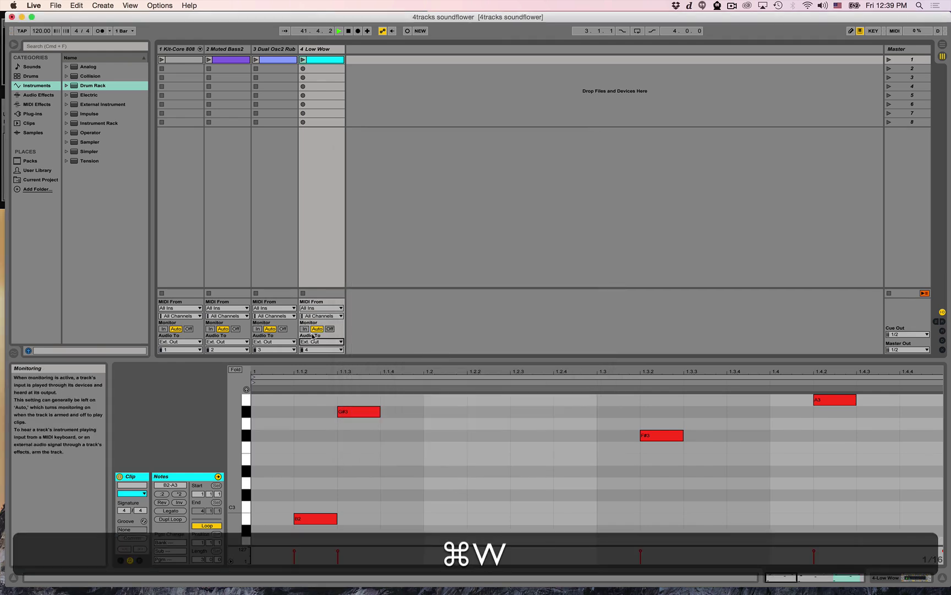
{"action": "left_click", "coordinate": [307, 349]}
{"action": "left_click", "coordinate": [384, 332]}
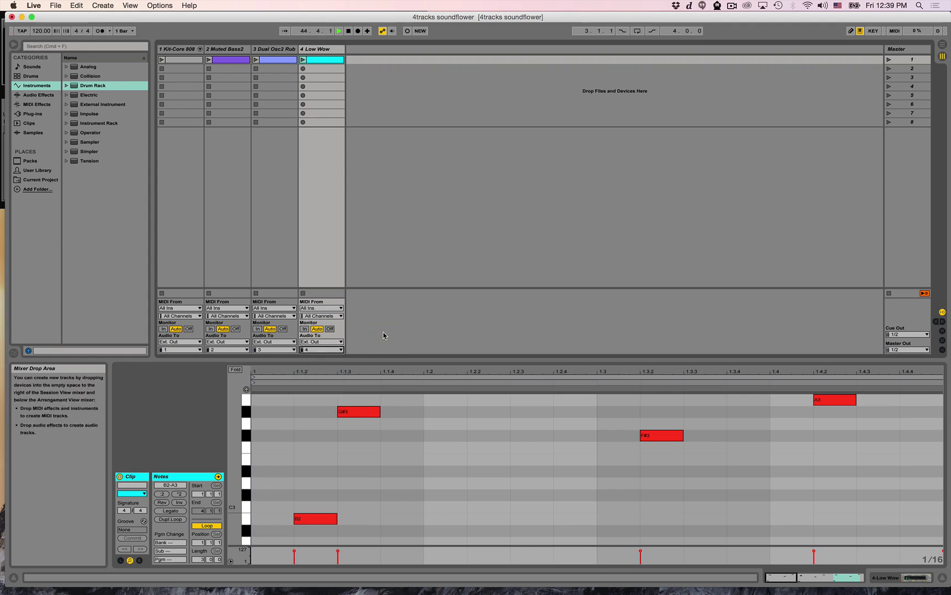
Launch Soundflowerbed through a system search for "sound" and open its output routing options.
{"action": "key", "text": "super"}
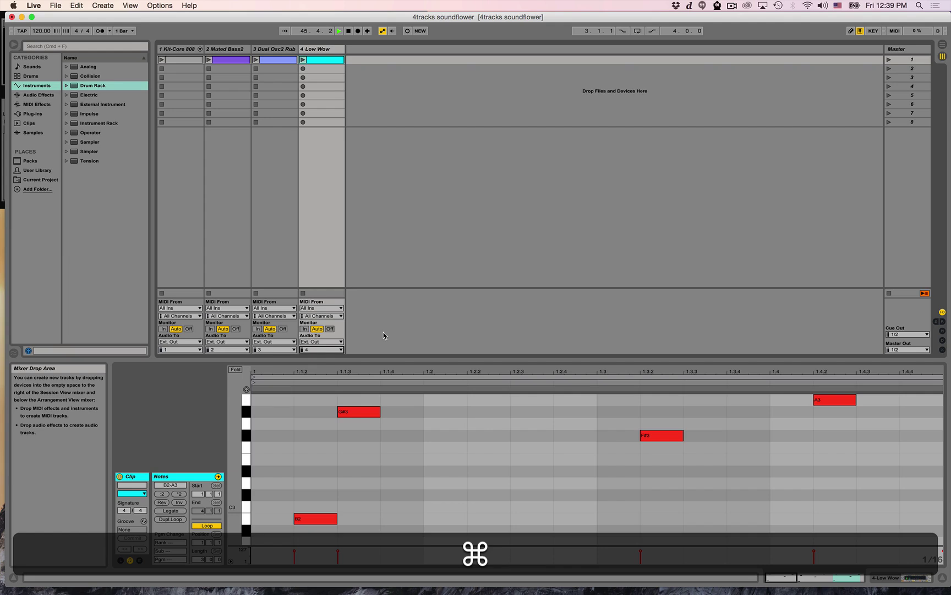
{"action": "key", "text": "super+space"}
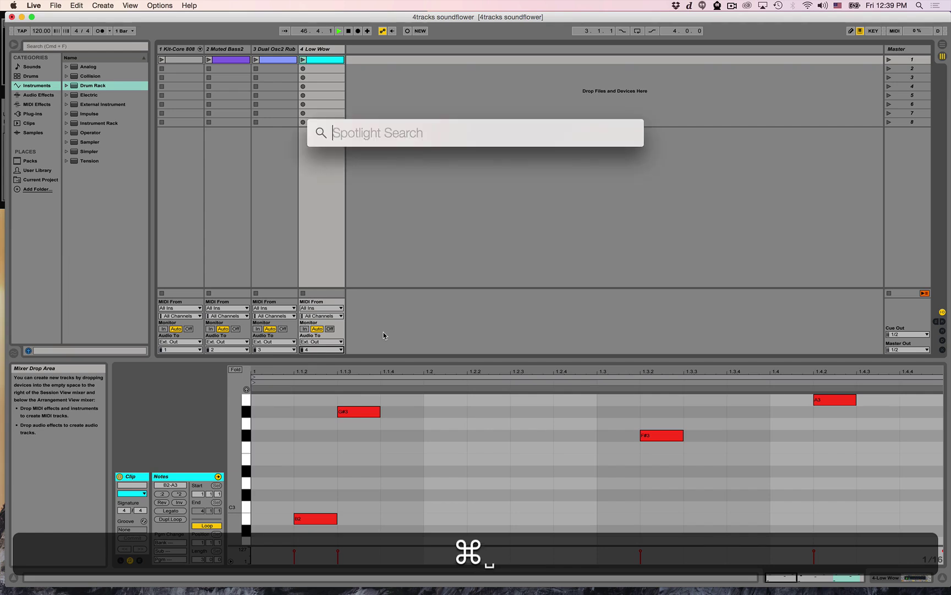
{"action": "type", "text": "sound"}
{"action": "key", "text": "Return"}
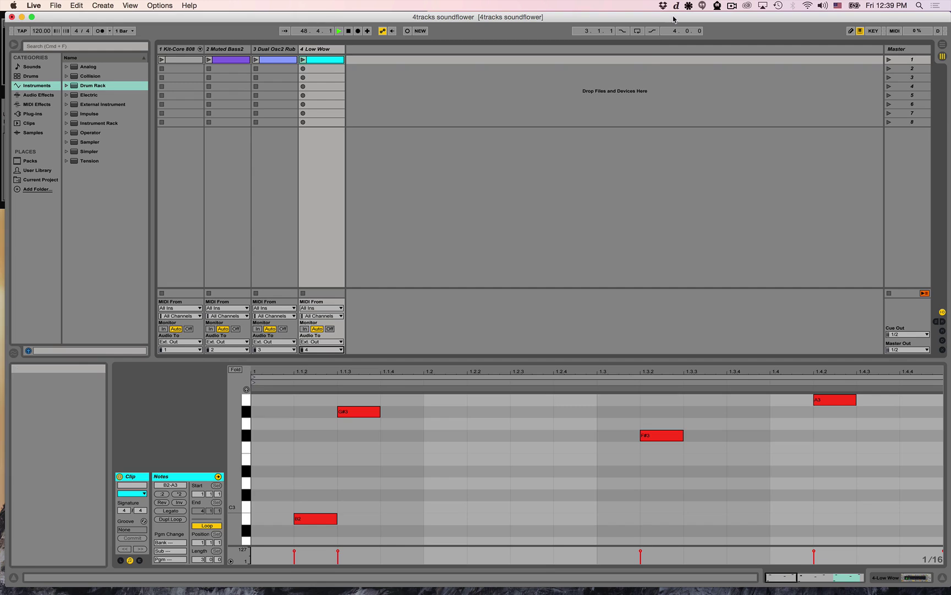
{"action": "left_click", "coordinate": [687, 6]}
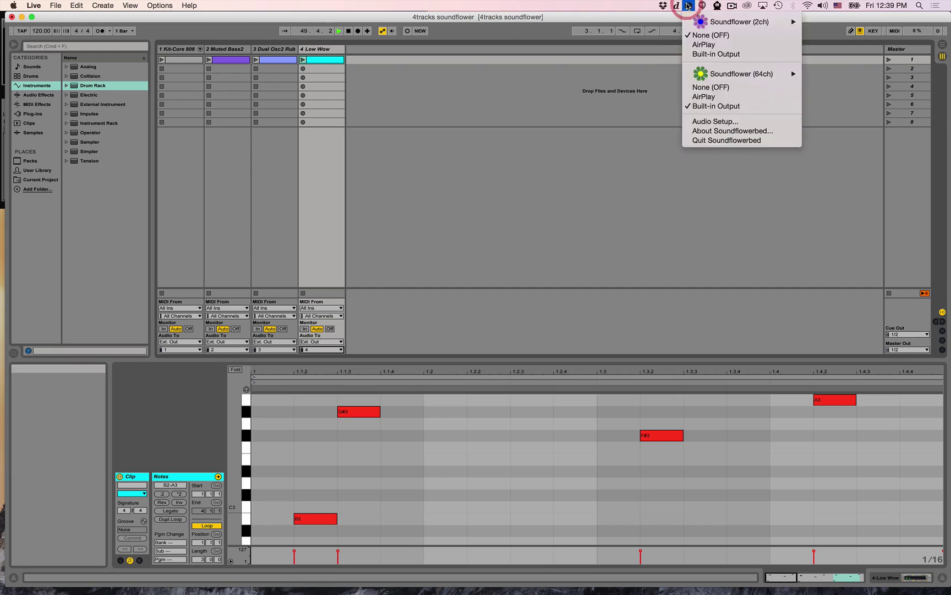
Examine the Soundflower (64ch) channel routing options in Soundflowerbed, including those for channels 1 and 4, and close them.
{"action": "mouse_move", "coordinate": [699, 76]}
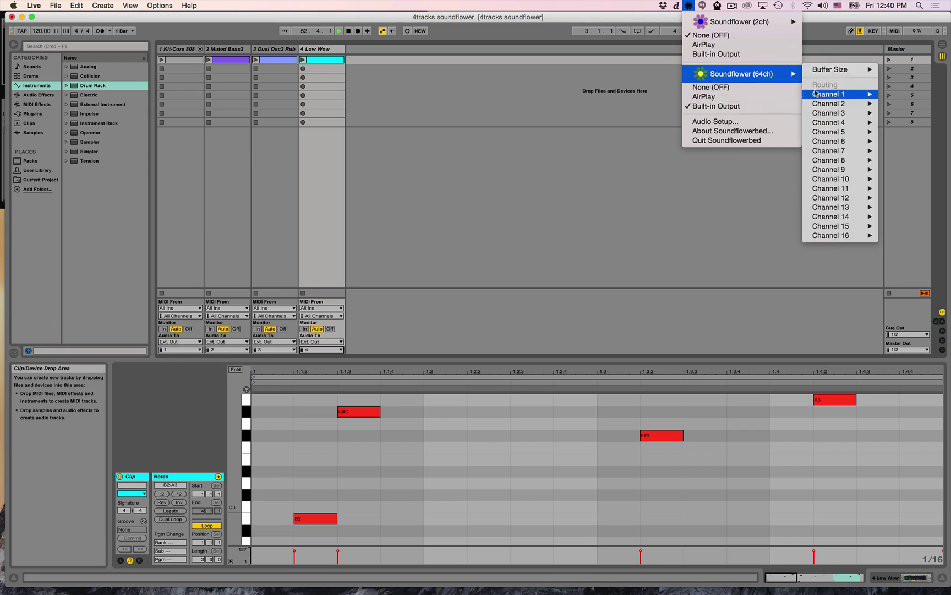
{"action": "mouse_move", "coordinate": [818, 95]}
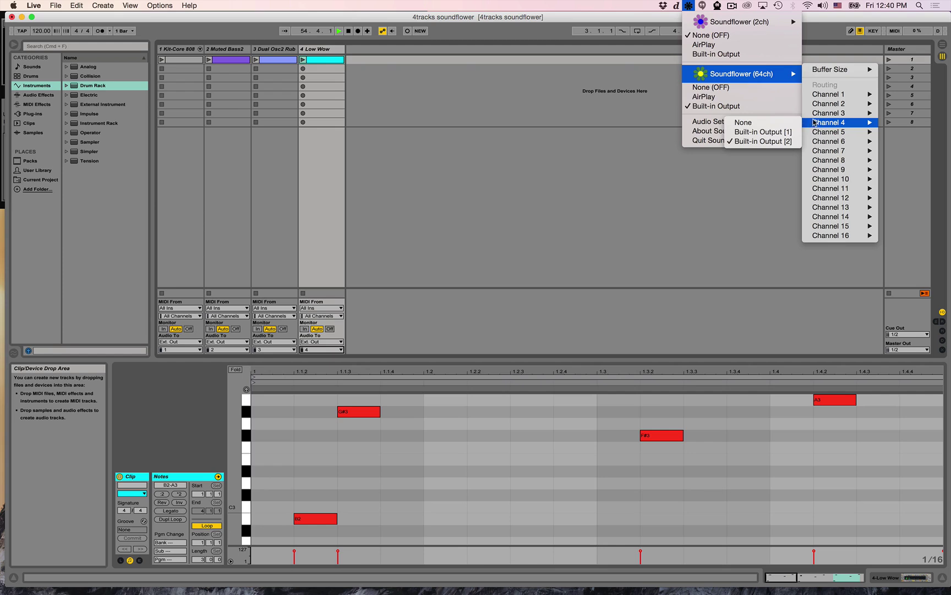
{"action": "mouse_move", "coordinate": [820, 145]}
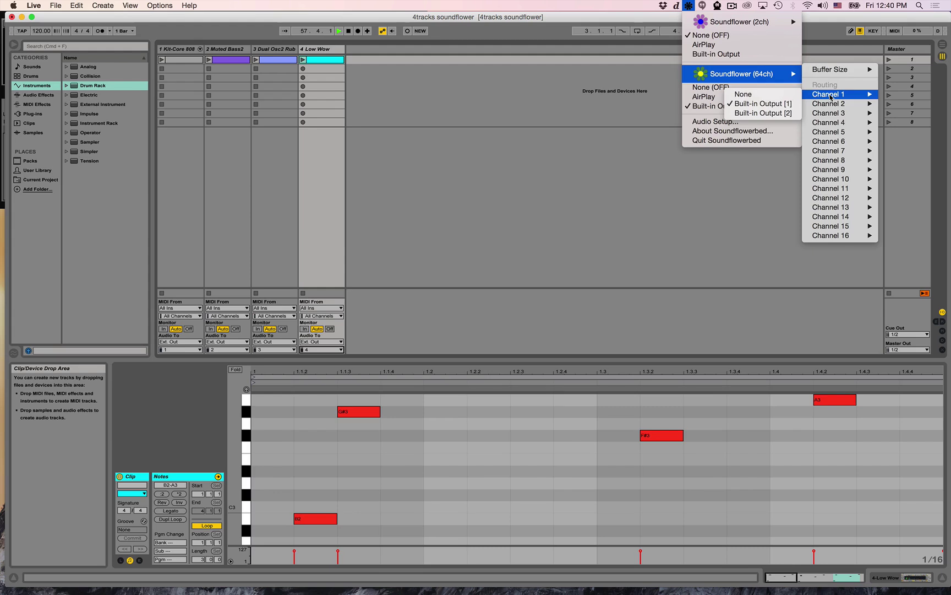
{"action": "mouse_move", "coordinate": [837, 72]}
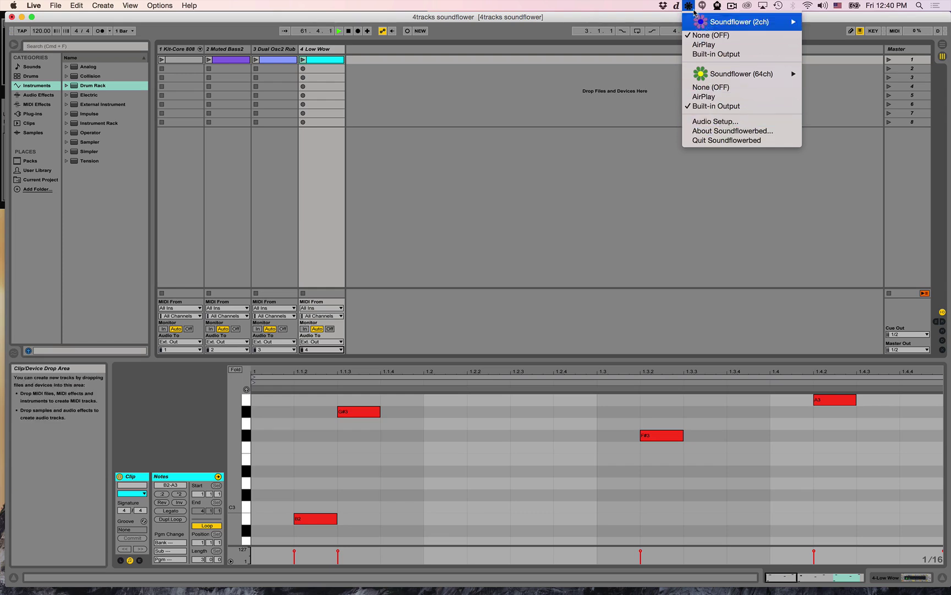
{"action": "left_click", "coordinate": [689, 6]}
Launch the first clip on each of the four tracks to check playback, and stop them all again.
{"action": "left_click", "coordinate": [161, 59]}
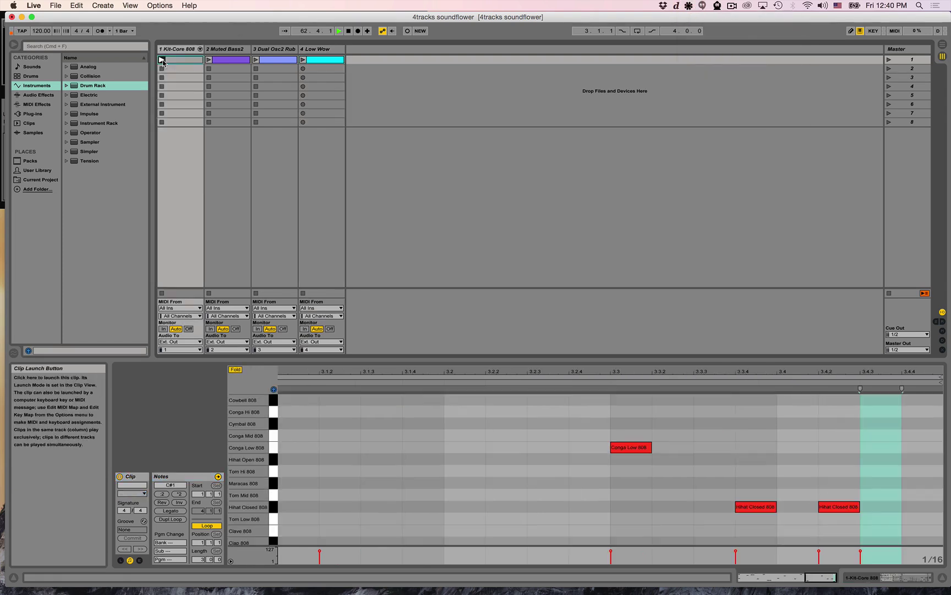
{"action": "left_click", "coordinate": [209, 59]}
{"action": "left_click", "coordinate": [255, 60]}
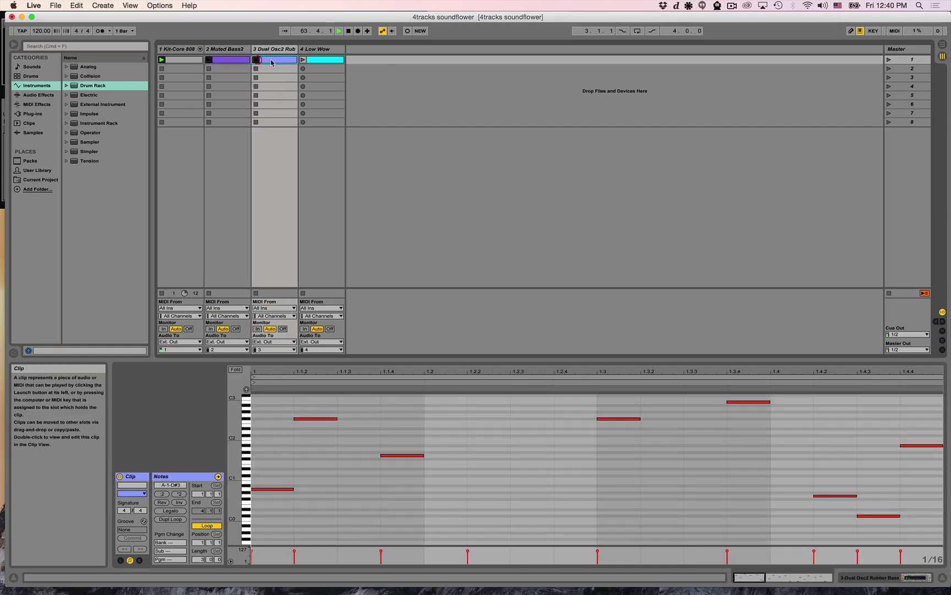
{"action": "left_click", "coordinate": [302, 60]}
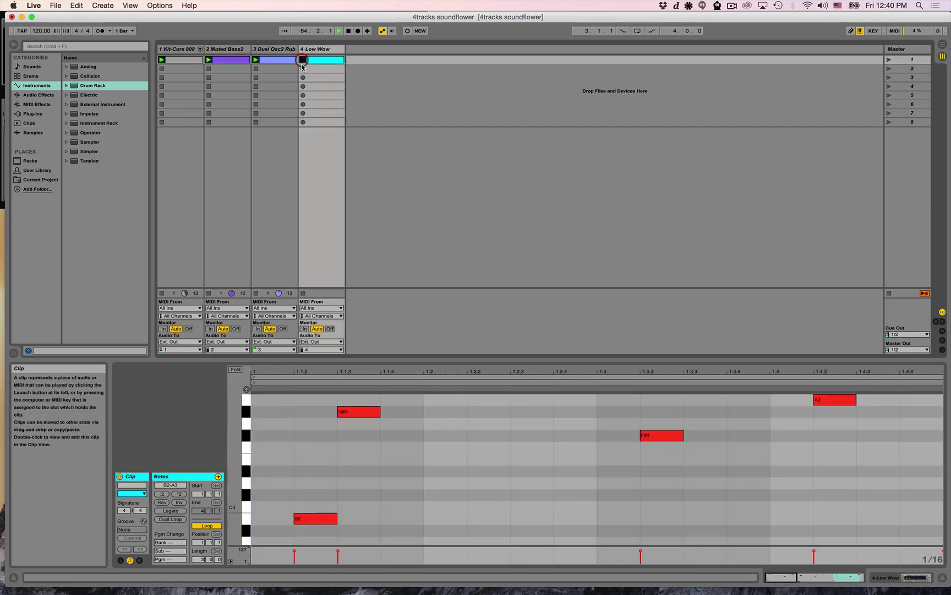
{"action": "left_click", "coordinate": [303, 293]}
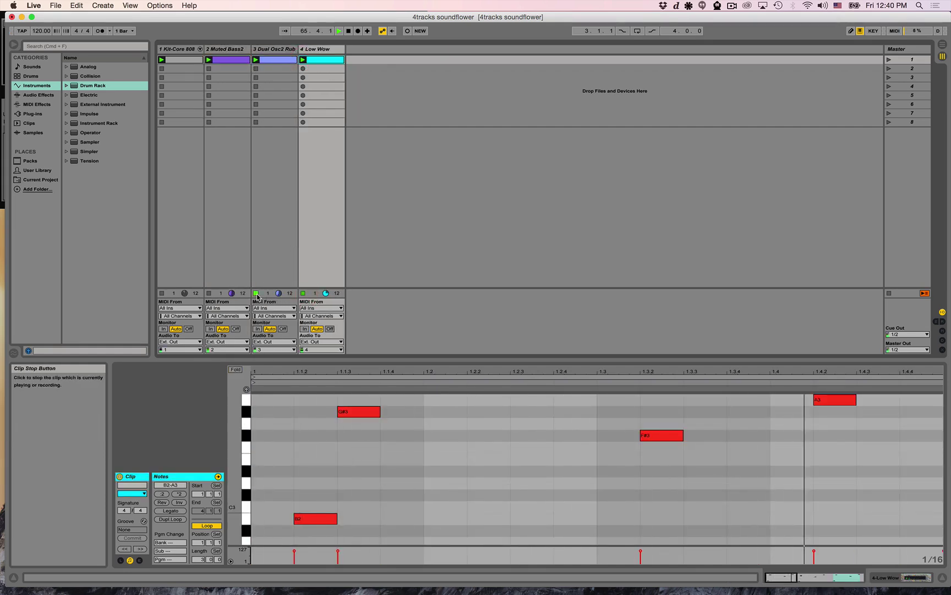
{"action": "left_click", "coordinate": [256, 293]}
{"action": "left_click", "coordinate": [161, 293]}
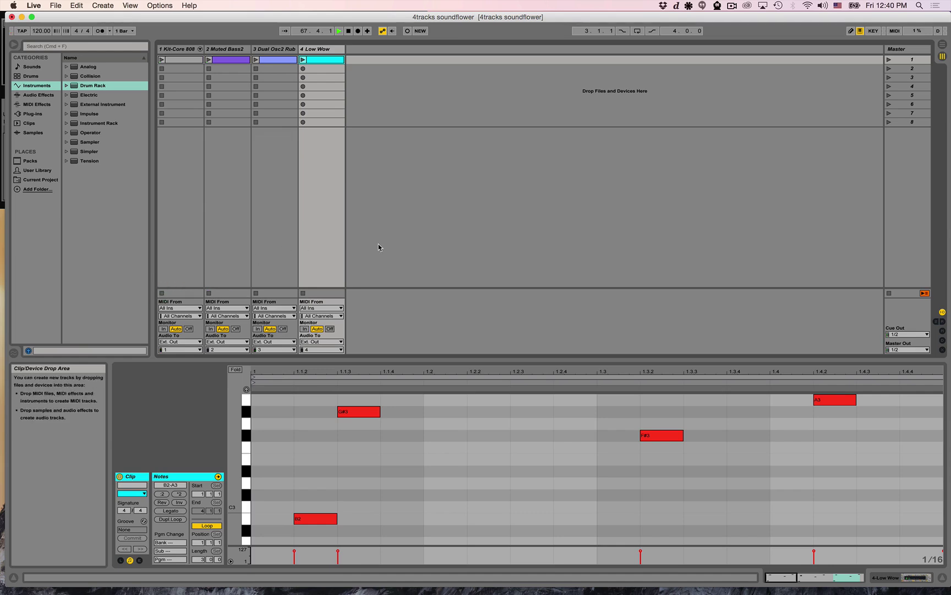
Switch to VDMX5 and add an Audio Analysis plugin, placing its window directly below the Layer 1 source controls.
{"action": "key", "text": "super"}
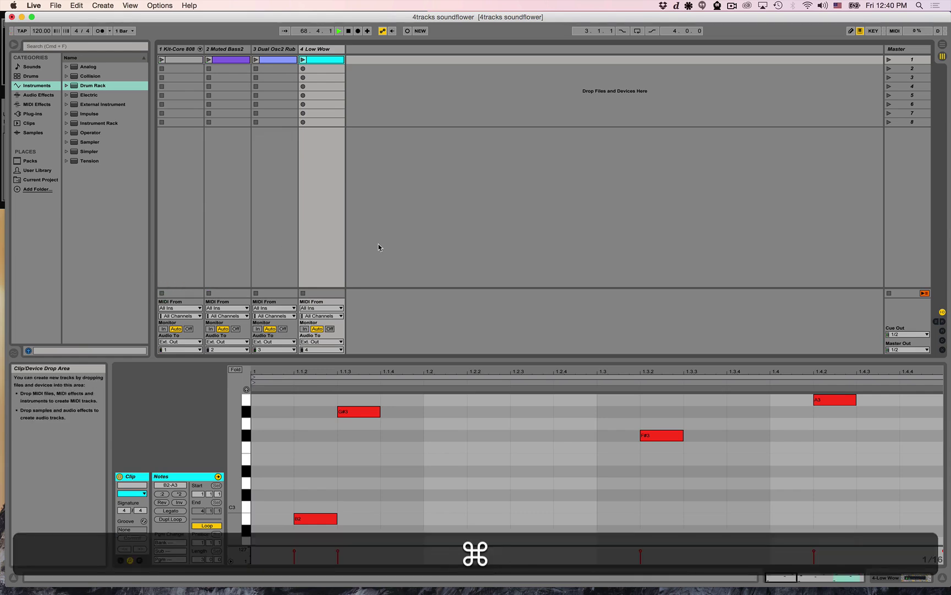
{"action": "key", "text": "super+Tab"}
{"action": "key", "text": "super+Tab"}
{"action": "key", "text": "super+Tab"}
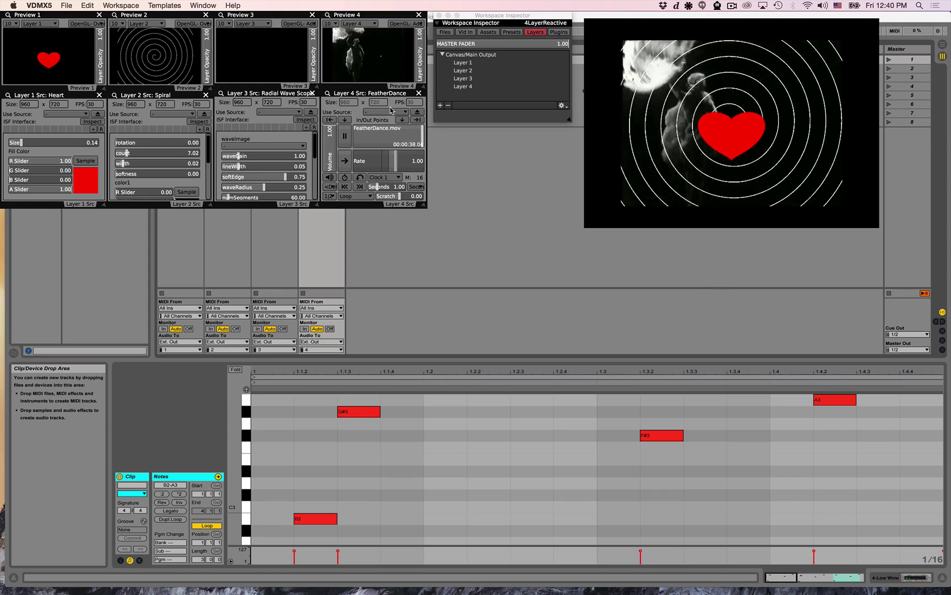
{"action": "left_click", "coordinate": [559, 32]}
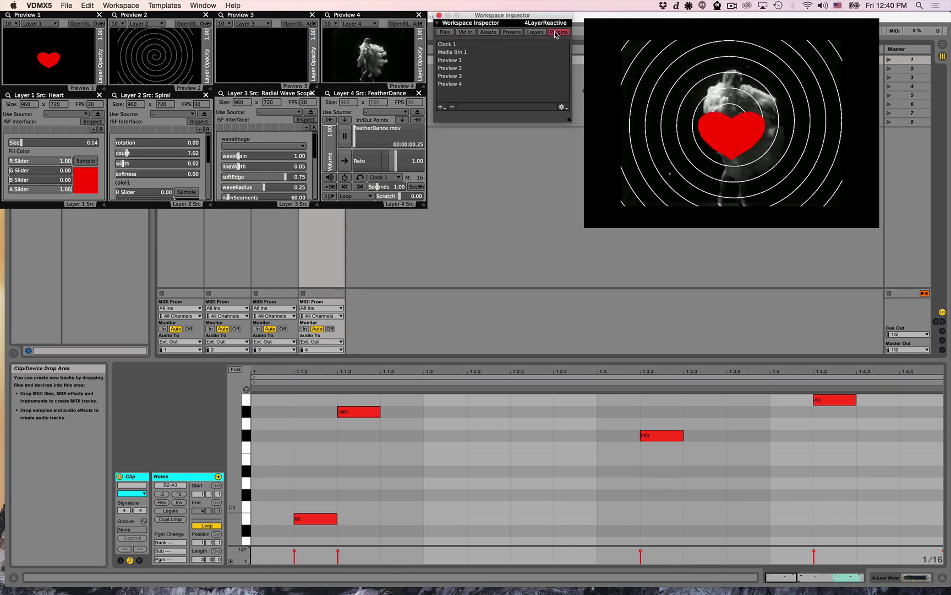
{"action": "left_click", "coordinate": [441, 108]}
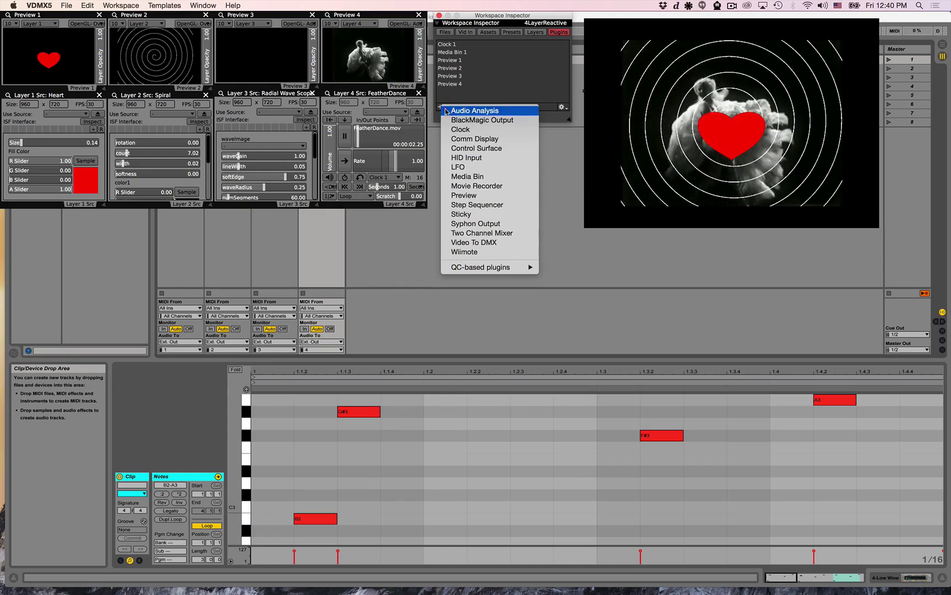
{"action": "left_click", "coordinate": [468, 110]}
{"action": "left_click_drag", "start_coordinate": [350, 70], "coordinate": [29, 214]}
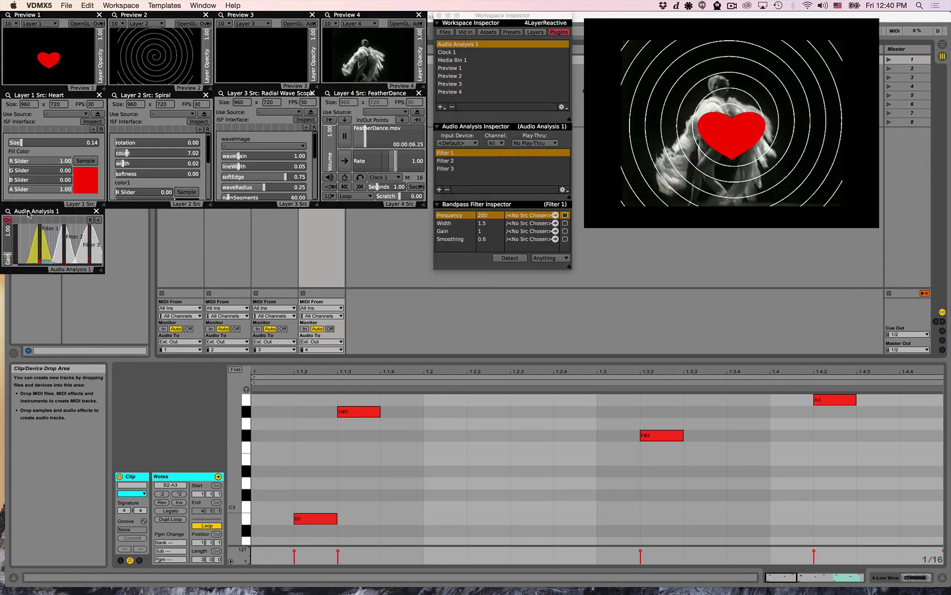
Set the Audio Analysis 1 input device to Soundflower (64ch) and its channel to 1.
{"action": "left_click", "coordinate": [457, 143]}
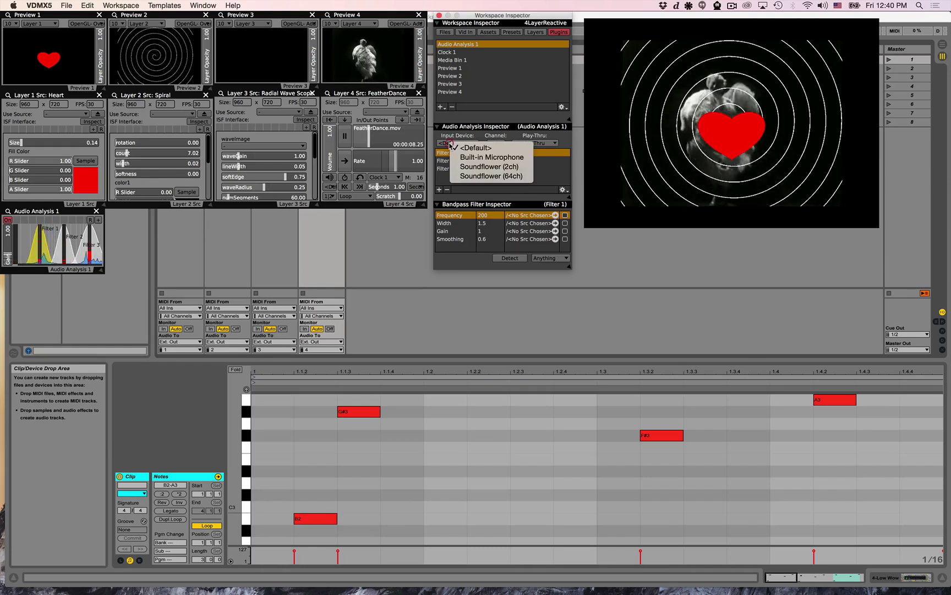
{"action": "left_click", "coordinate": [478, 177]}
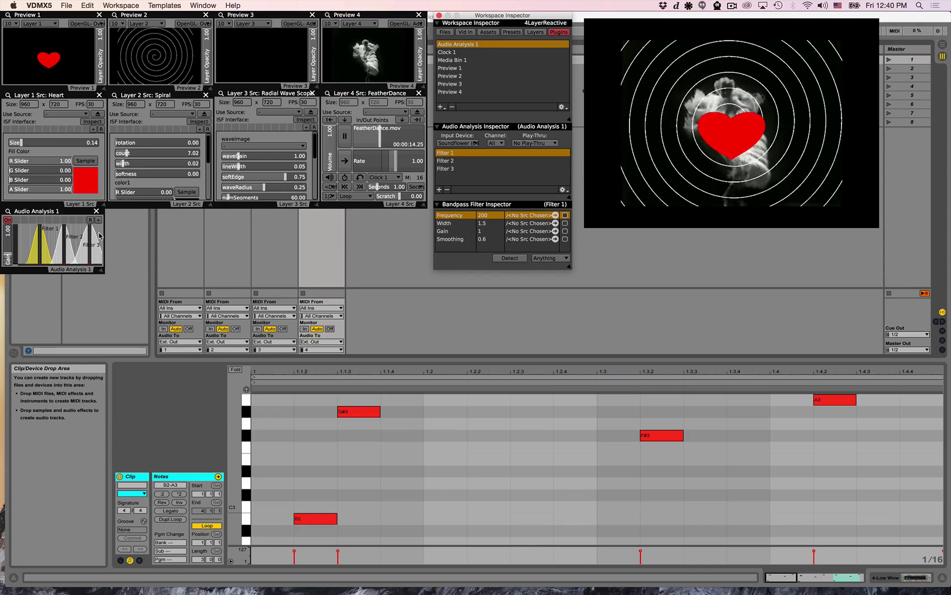
{"action": "left_click", "coordinate": [496, 144]}
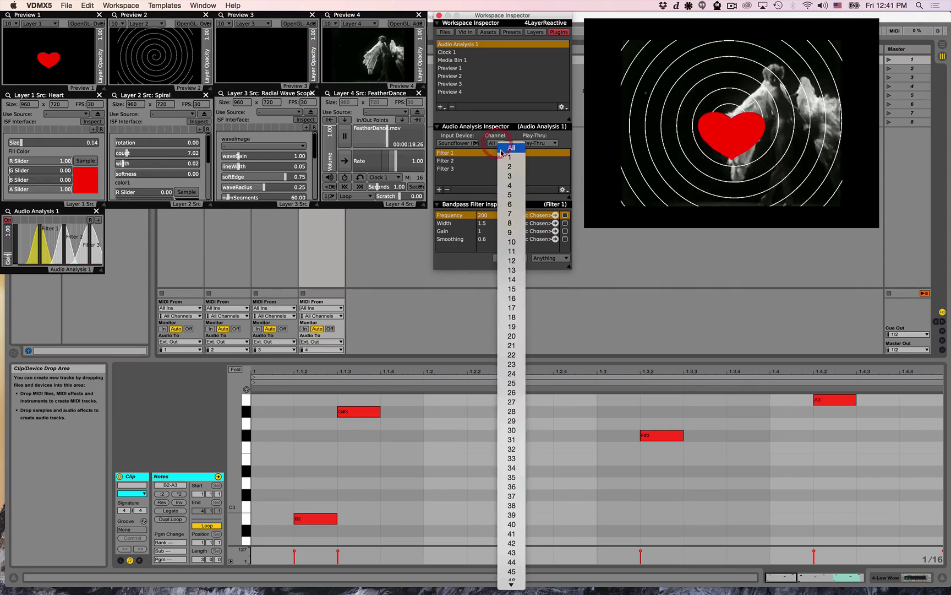
{"action": "left_click", "coordinate": [502, 156]}
Switch to Ableton Live, launch the Kit-Core 808 clip, and return to VDMX5.
{"action": "left_click", "coordinate": [386, 233]}
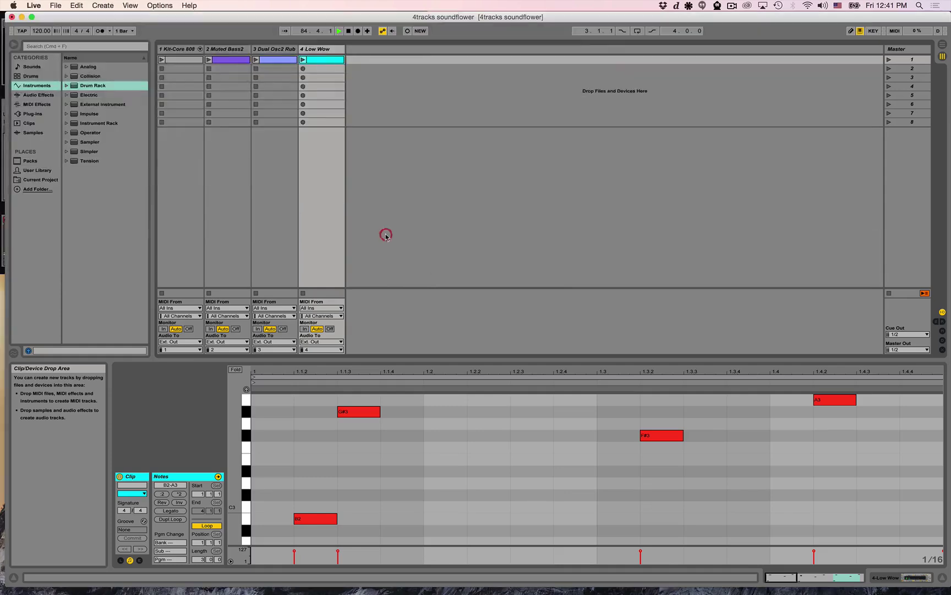
{"action": "left_click", "coordinate": [161, 59]}
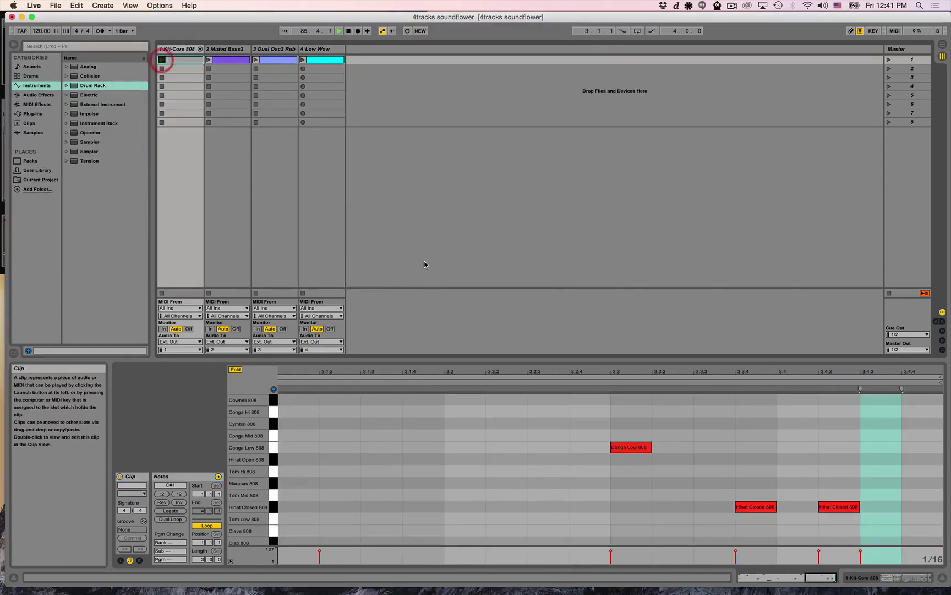
{"action": "key", "text": "super+Tab"}
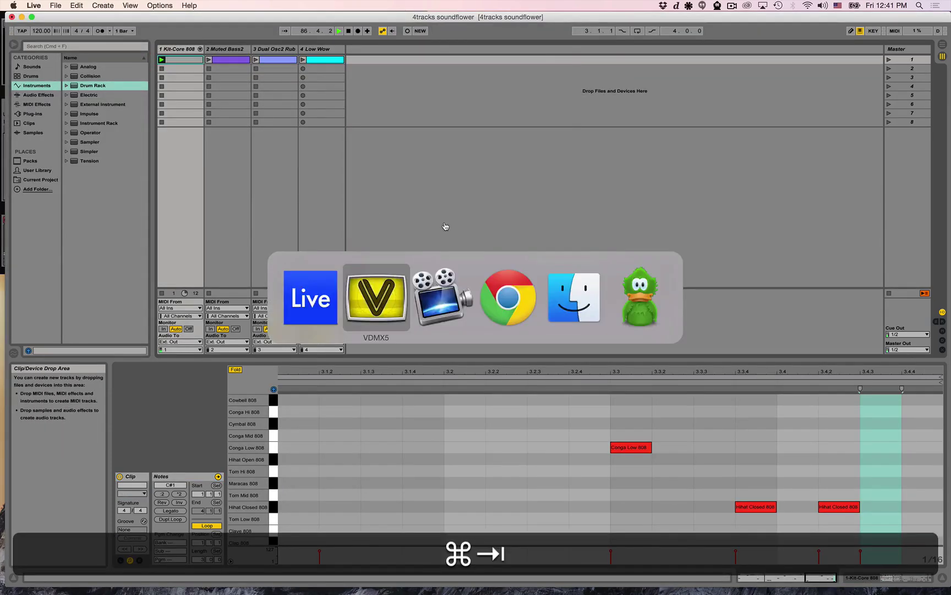
Widen the Audio Analysis 1 window slightly, move Filter 2 to a lower frequency, and adjust the Filter 3 band.
{"action": "left_click_drag", "start_coordinate": [101, 238], "coordinate": [104, 238]}
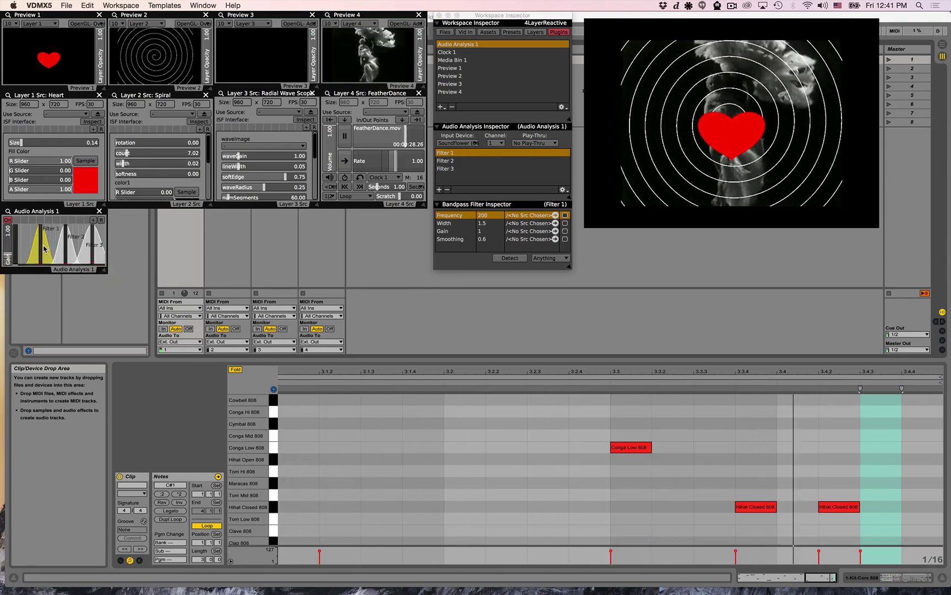
{"action": "left_click_drag", "start_coordinate": [74, 245], "coordinate": [55, 248]}
{"action": "left_click", "coordinate": [91, 255]}
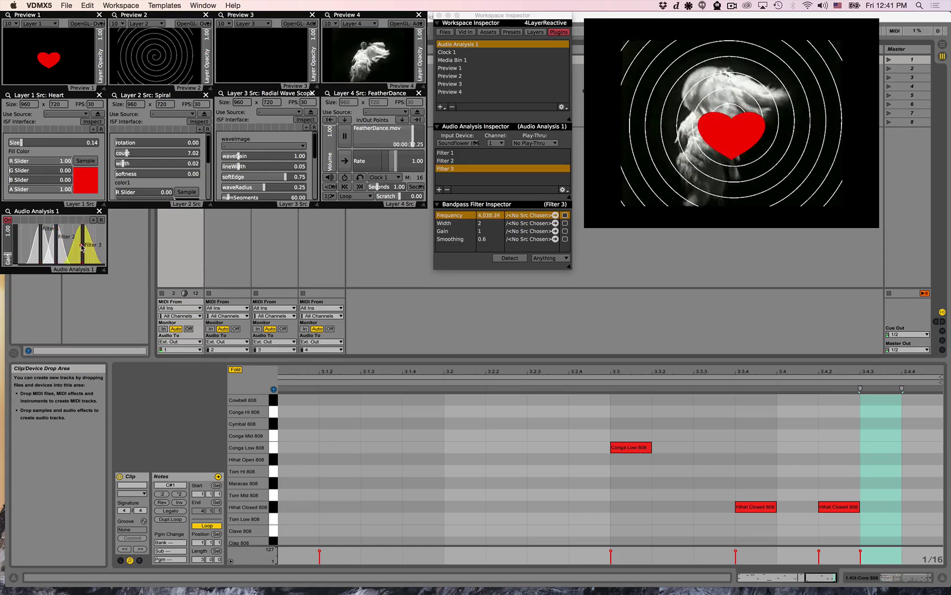
{"action": "left_click", "coordinate": [77, 237]}
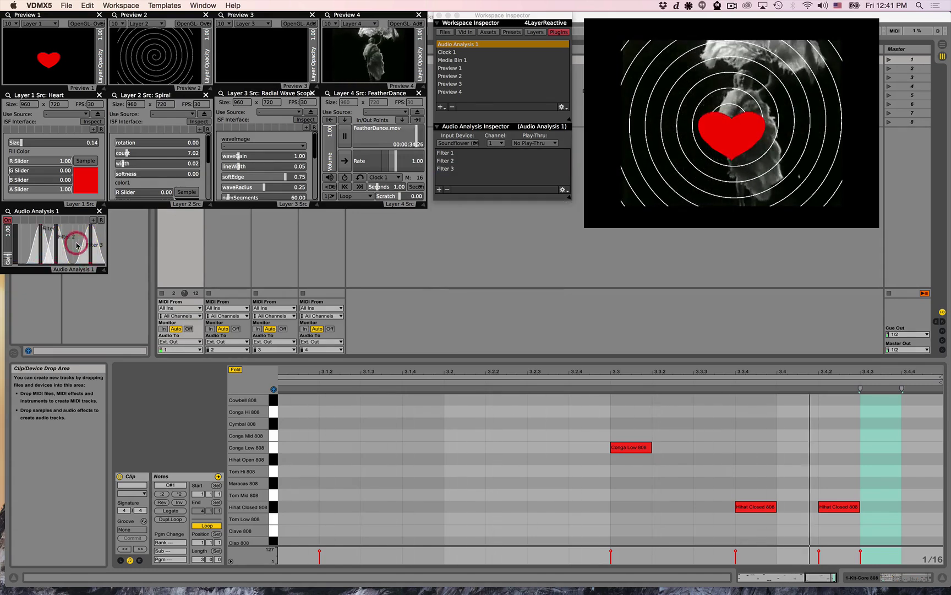
Assign Audio Analysis 1's Peak Frequency Magnitude as the data source for the Layer 1 heart's Size.
{"action": "right_click", "coordinate": [39, 146]}
{"action": "mouse_move", "coordinate": [54, 200]}
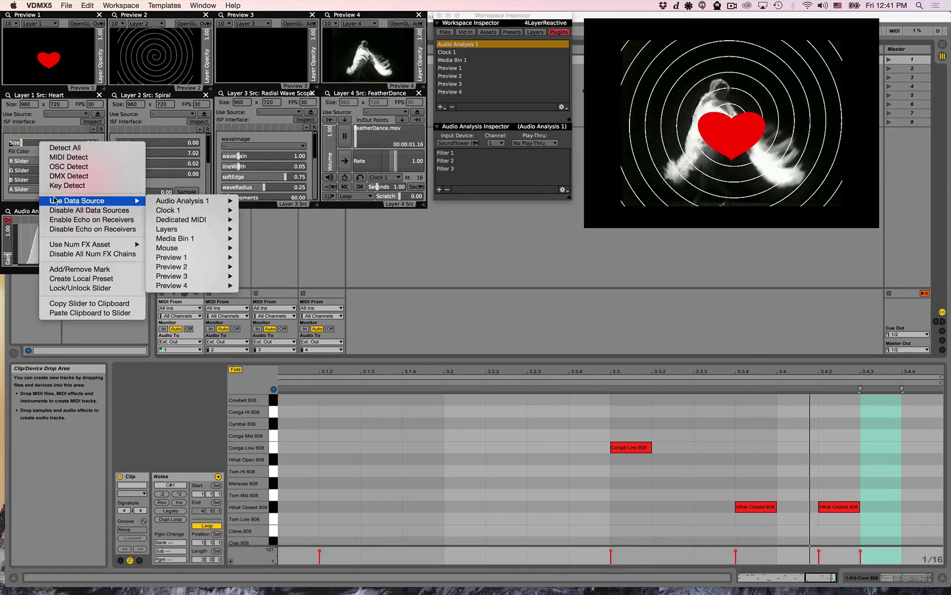
{"action": "mouse_move", "coordinate": [165, 202]}
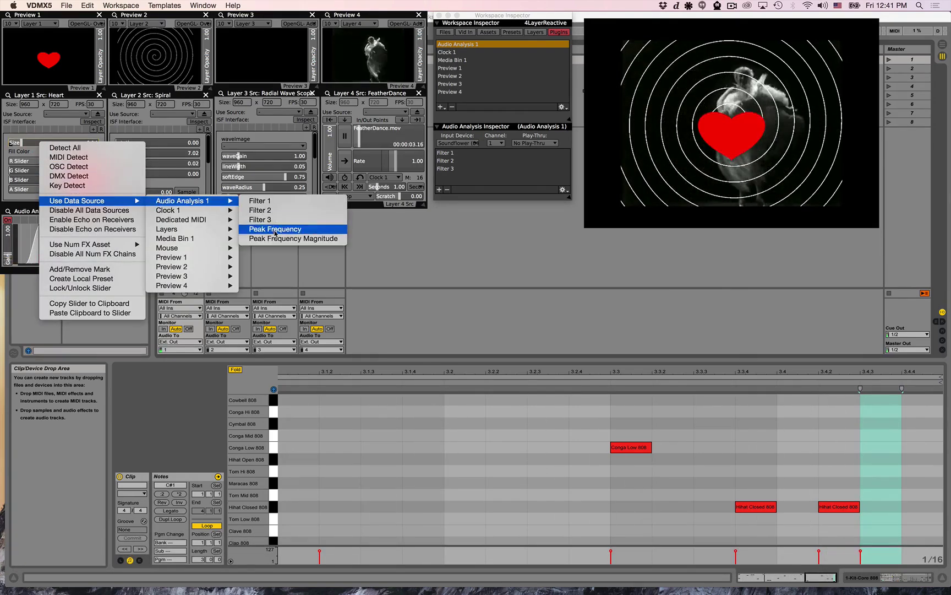
{"action": "left_click", "coordinate": [304, 238]}
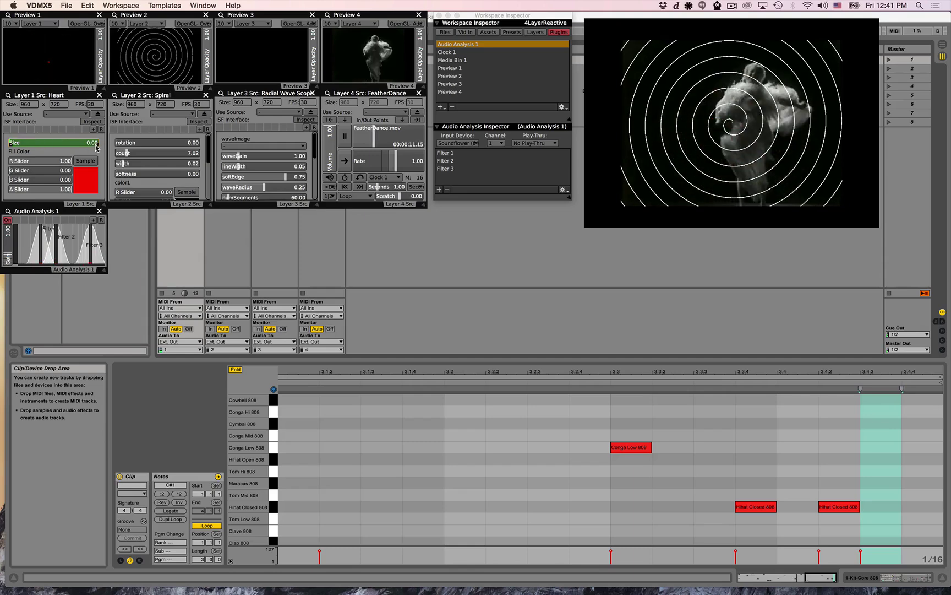
Assign Audio Analysis 1's Filter 1 as the data source for the heart's red fill color slider.
{"action": "left_click", "coordinate": [40, 159], "text": "ctrl"}
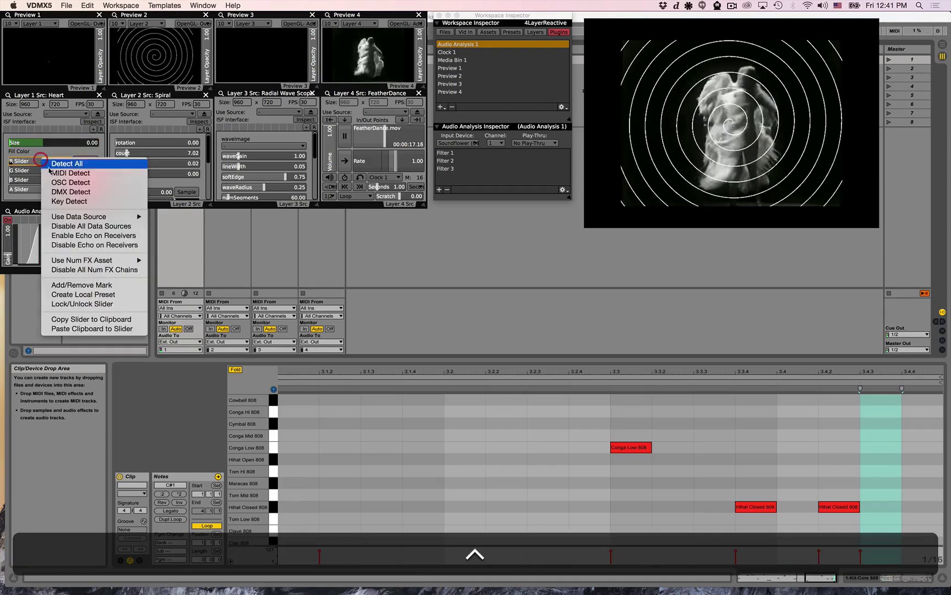
{"action": "mouse_move", "coordinate": [72, 216]}
{"action": "mouse_move", "coordinate": [171, 219]}
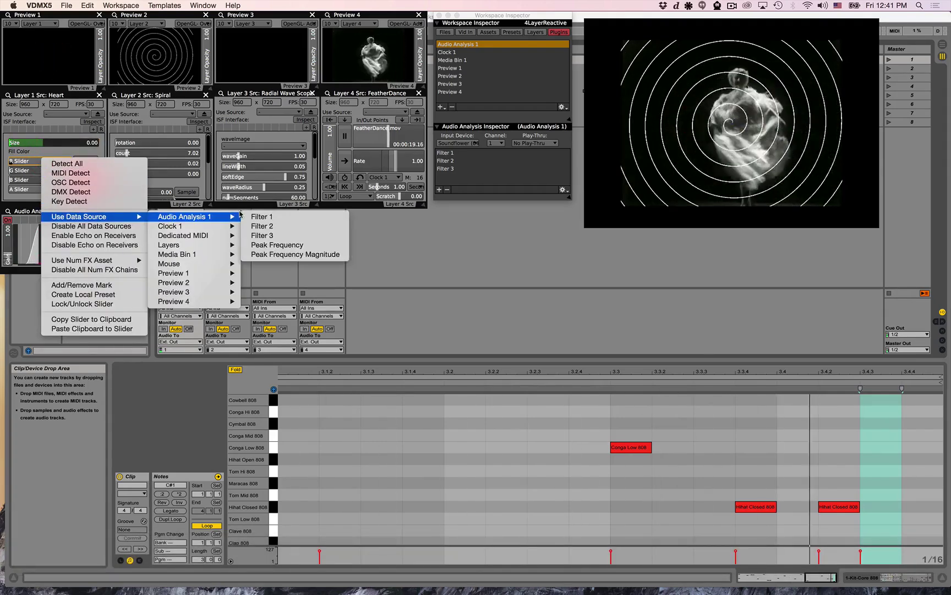
{"action": "left_click", "coordinate": [252, 216]}
Assign Audio Analysis 1's Filter 2 as the data source for the heart's green fill color slider.
{"action": "left_click", "coordinate": [53, 174], "text": "ctrl"}
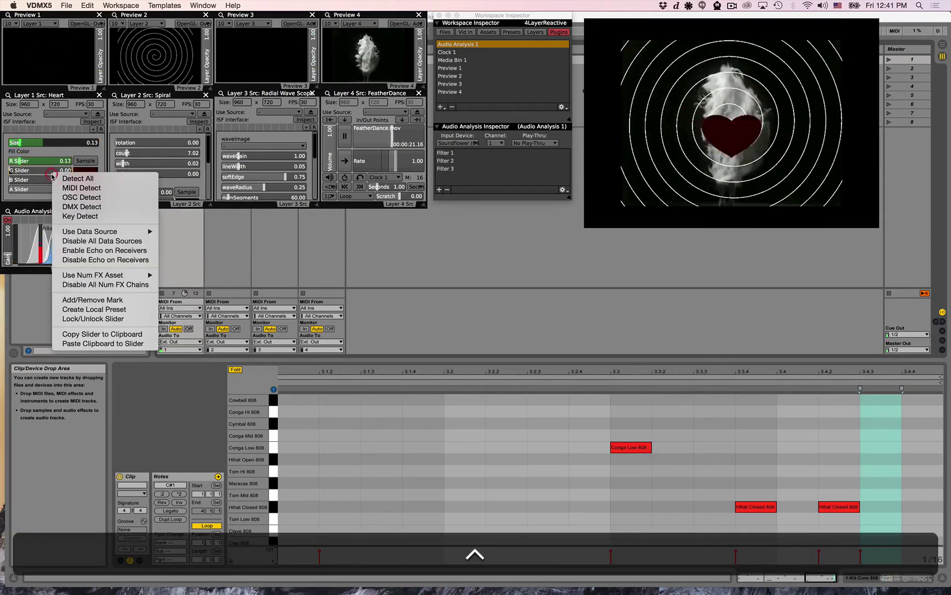
{"action": "mouse_move", "coordinate": [83, 231]}
{"action": "mouse_move", "coordinate": [195, 231]}
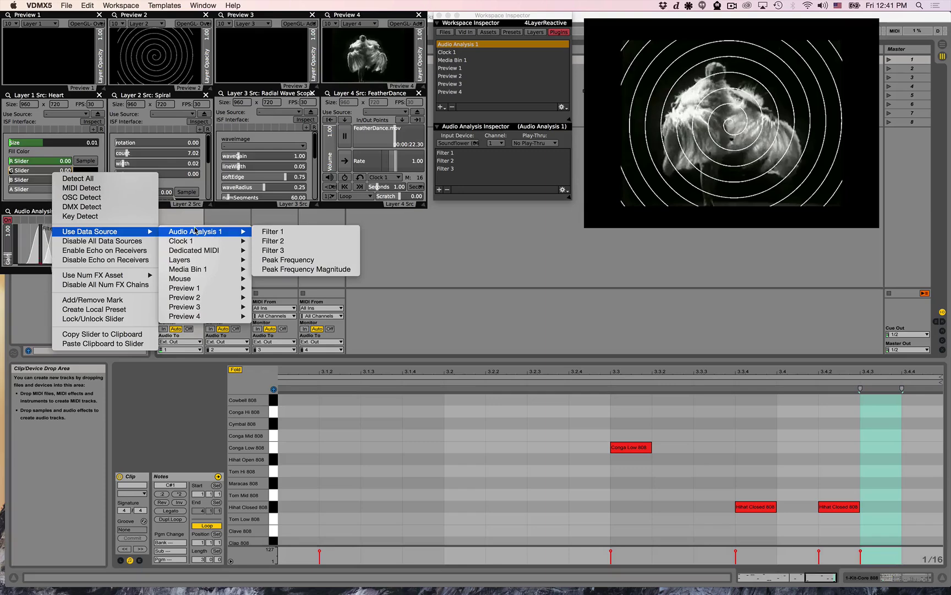
{"action": "left_click", "coordinate": [270, 241]}
Assign Audio Analysis 1's Filter 3 as the data source for the heart's blue fill color slider.
{"action": "left_click", "coordinate": [51, 179], "text": "ctrl"}
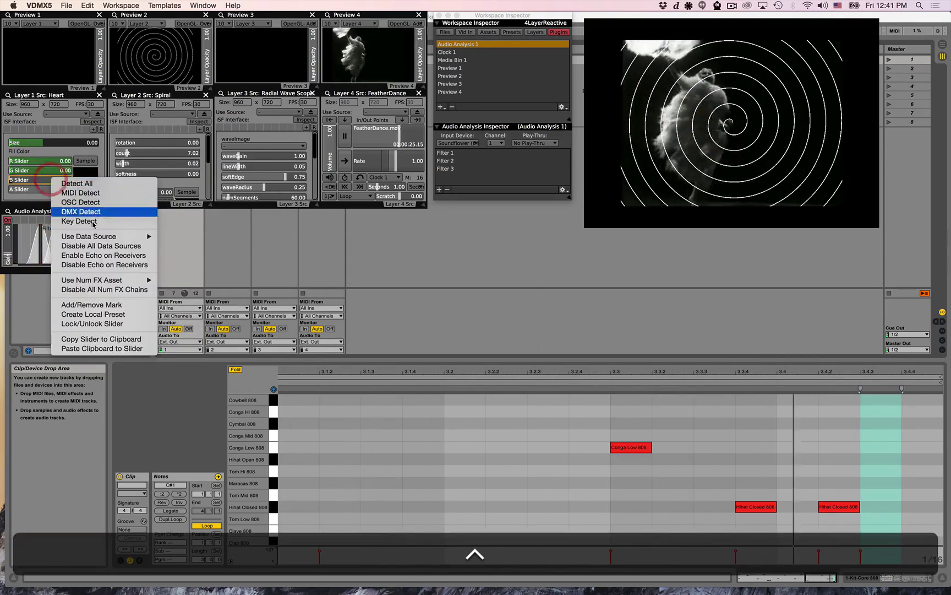
{"action": "mouse_move", "coordinate": [99, 236]}
{"action": "mouse_move", "coordinate": [215, 240]}
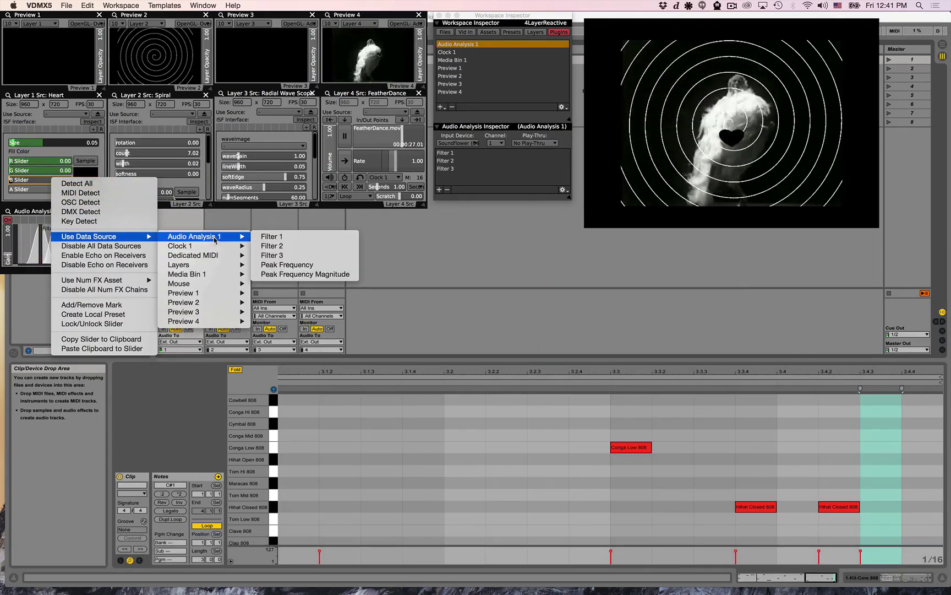
{"action": "left_click", "coordinate": [262, 256]}
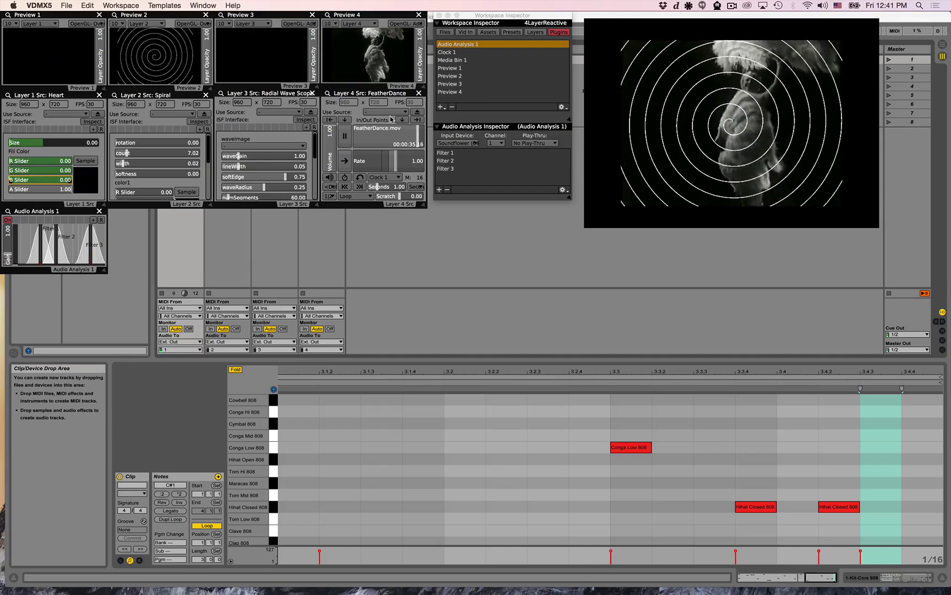
Add a second Audio Analysis plugin and place its window beside Audio Analysis 1, below the Layer 2 source controls.
{"action": "left_click", "coordinate": [440, 107]}
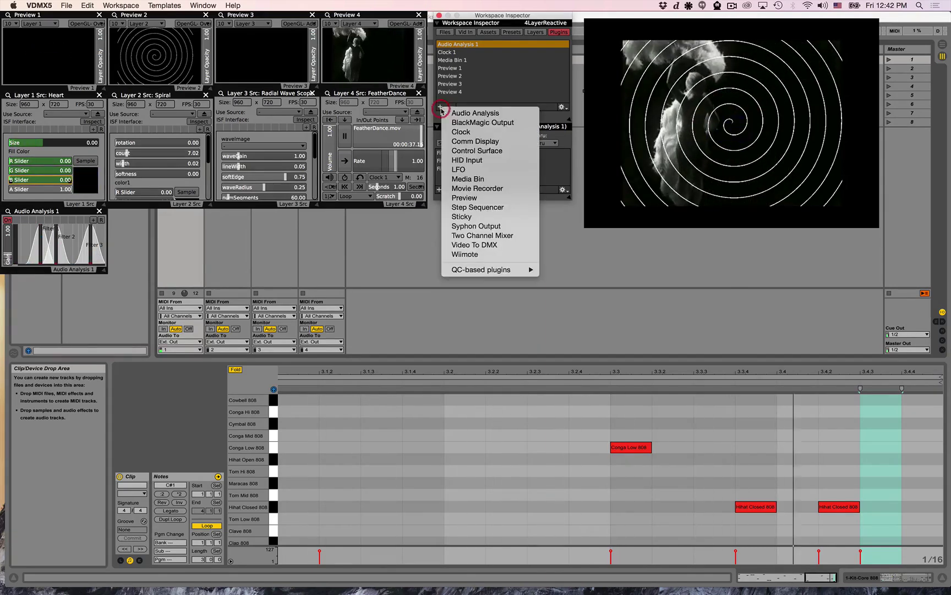
{"action": "left_click", "coordinate": [462, 122]}
{"action": "left_click_drag", "start_coordinate": [347, 65], "coordinate": [161, 215]}
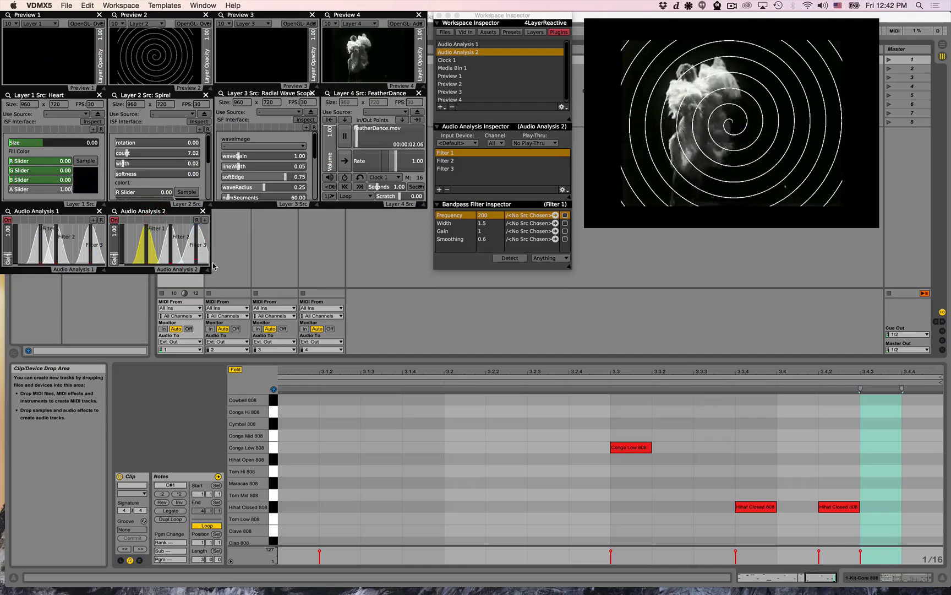
Set Audio Analysis 2's input device to Soundflower (64ch) and its channel to 2.
{"action": "left_click_drag", "start_coordinate": [210, 270], "coordinate": [213, 270]}
{"action": "left_click", "coordinate": [442, 142]}
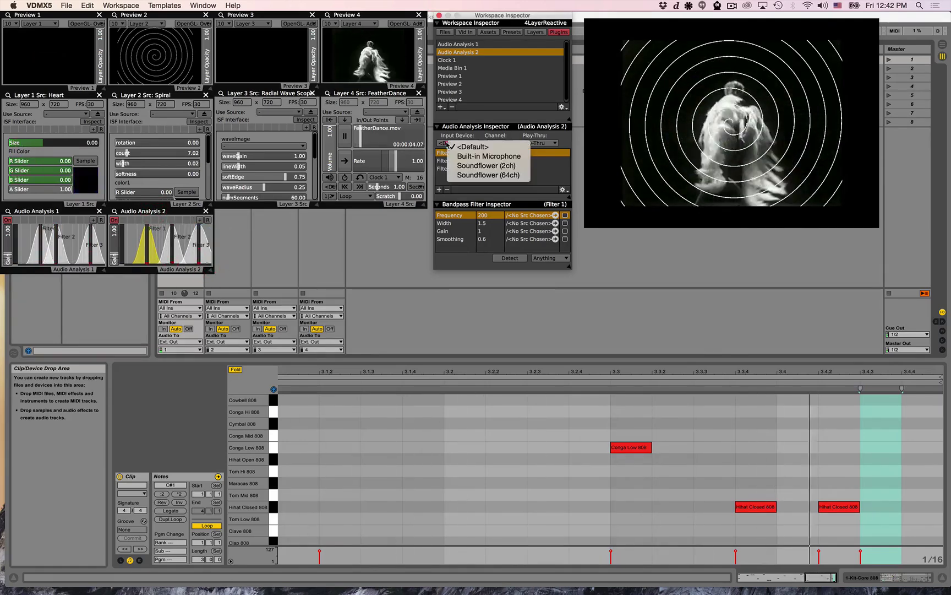
{"action": "left_click", "coordinate": [454, 175]}
{"action": "left_click", "coordinate": [495, 144]}
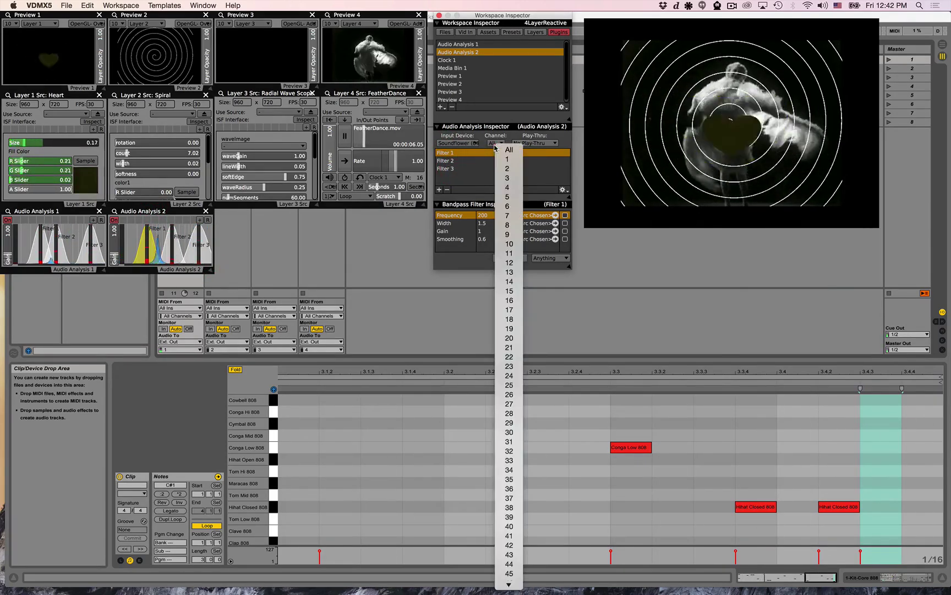
{"action": "left_click", "coordinate": [512, 171]}
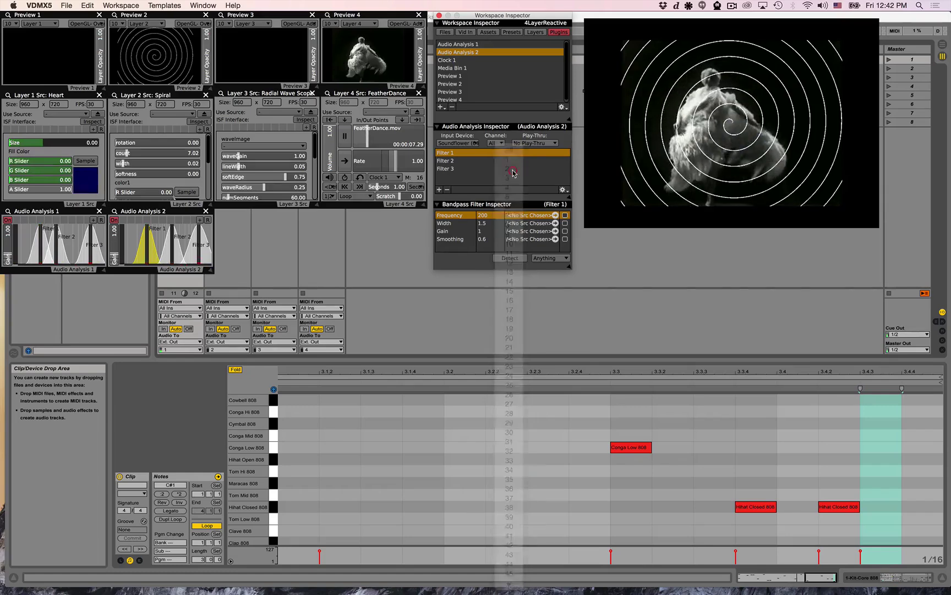
Switch to Ableton Live, launch the first clip on the Muted Bass2 track, and return to VDMX5.
{"action": "left_click", "coordinate": [356, 246]}
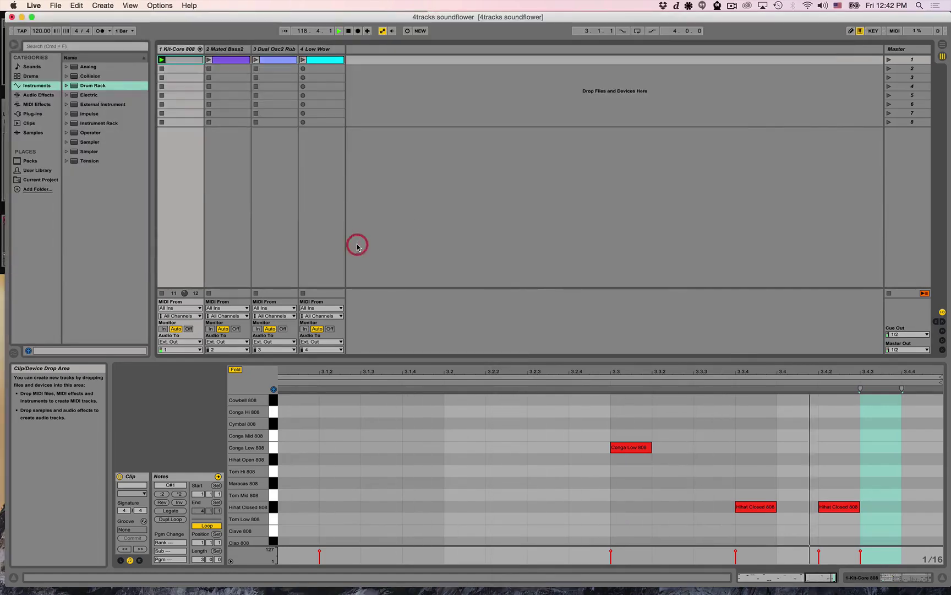
{"action": "left_click", "coordinate": [209, 60]}
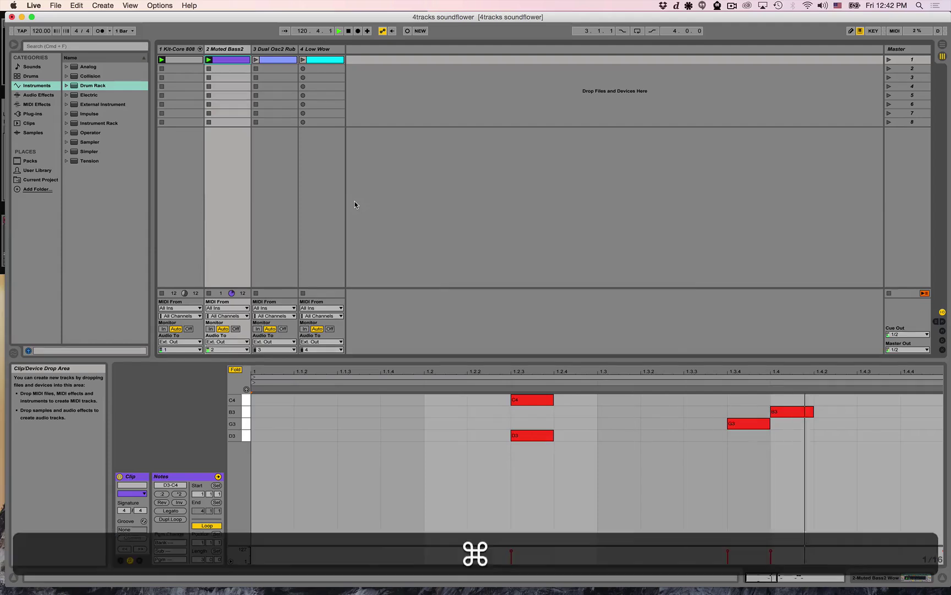
{"action": "key", "text": "super+Tab"}
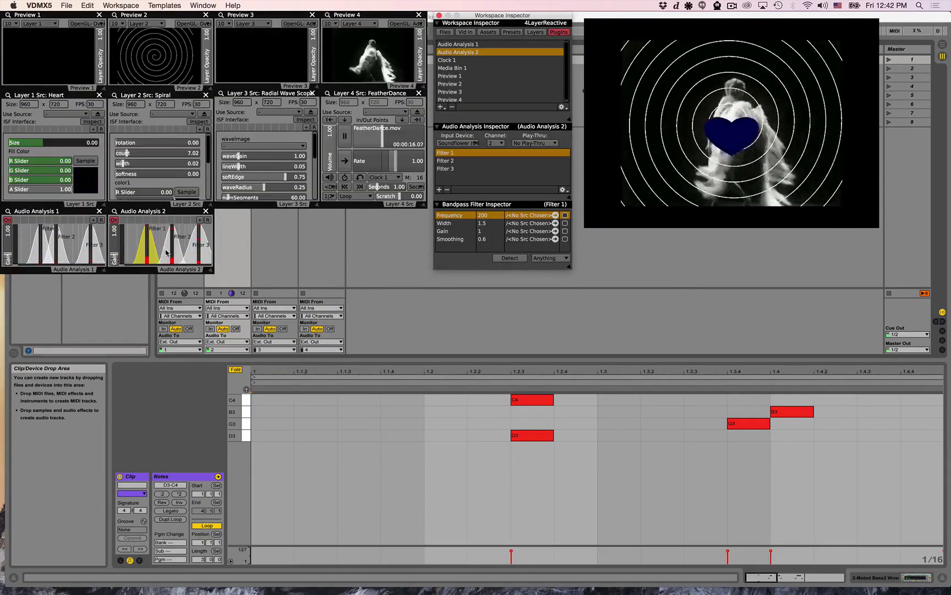
Retune Audio Analysis 2's Filter 3 to a frequency of about 4,103 and a width of about 1.72.
{"action": "left_click", "coordinate": [197, 247]}
{"action": "left_click_drag", "start_coordinate": [192, 247], "coordinate": [189, 254]}
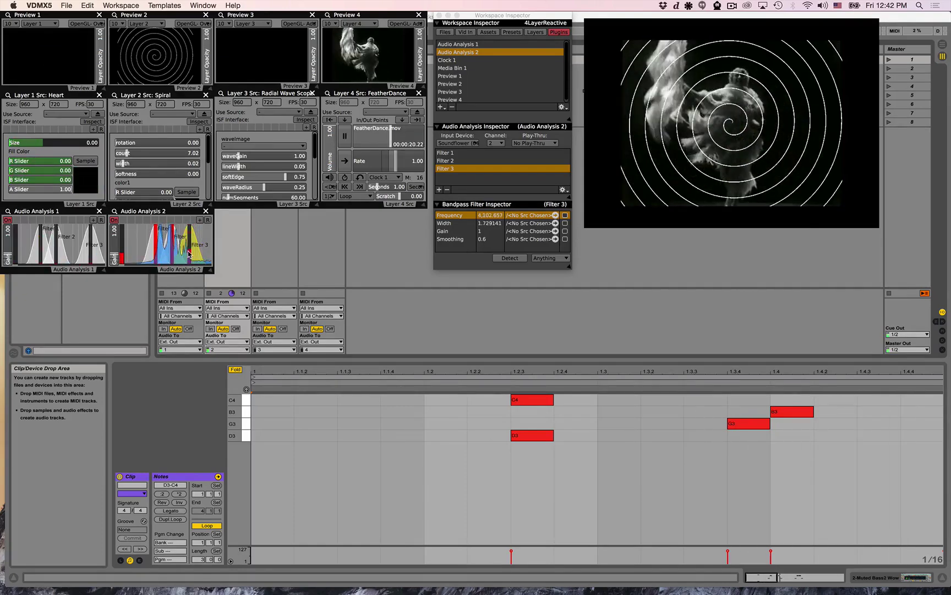
Assign Audio Analysis 2's Filter 1 as the data source for the spiral's count slider.
{"action": "right_click", "coordinate": [131, 153]}
{"action": "mouse_move", "coordinate": [165, 209]}
{"action": "mouse_move", "coordinate": [273, 219]}
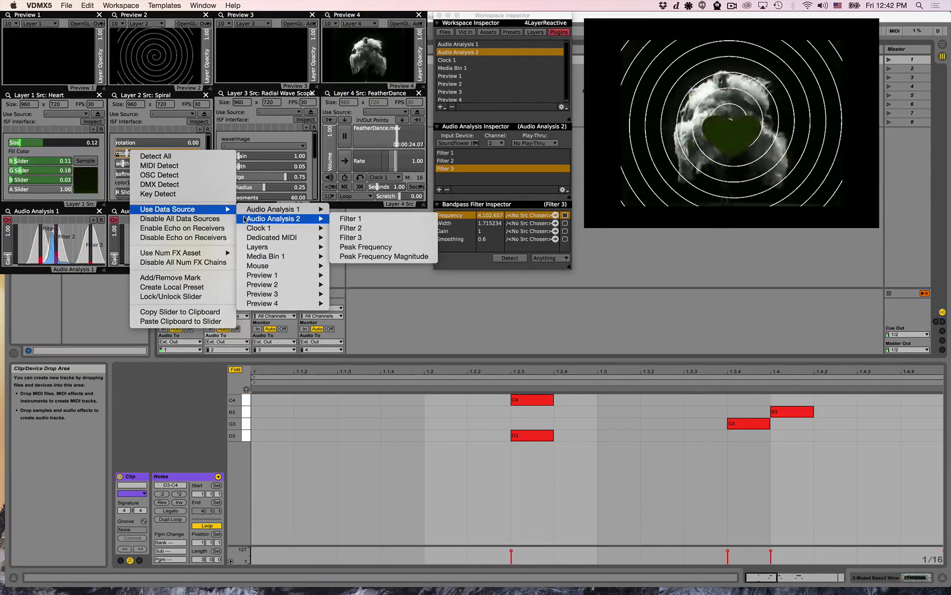
{"action": "left_click", "coordinate": [361, 227]}
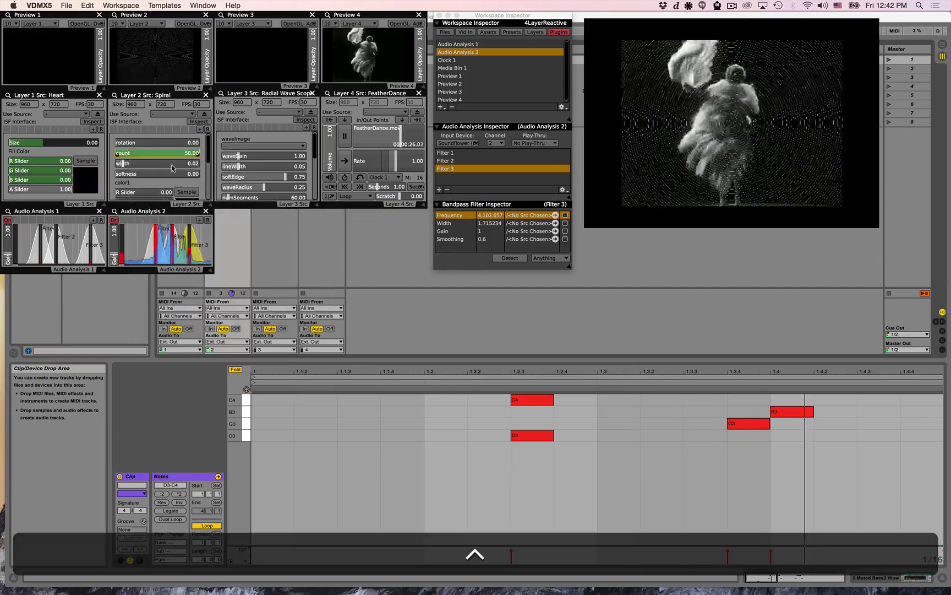
Assign Audio Analysis 2's Filter 2 as the data source for the spiral's width slider.
{"action": "right_click", "coordinate": [143, 164]}
{"action": "mouse_move", "coordinate": [188, 219]}
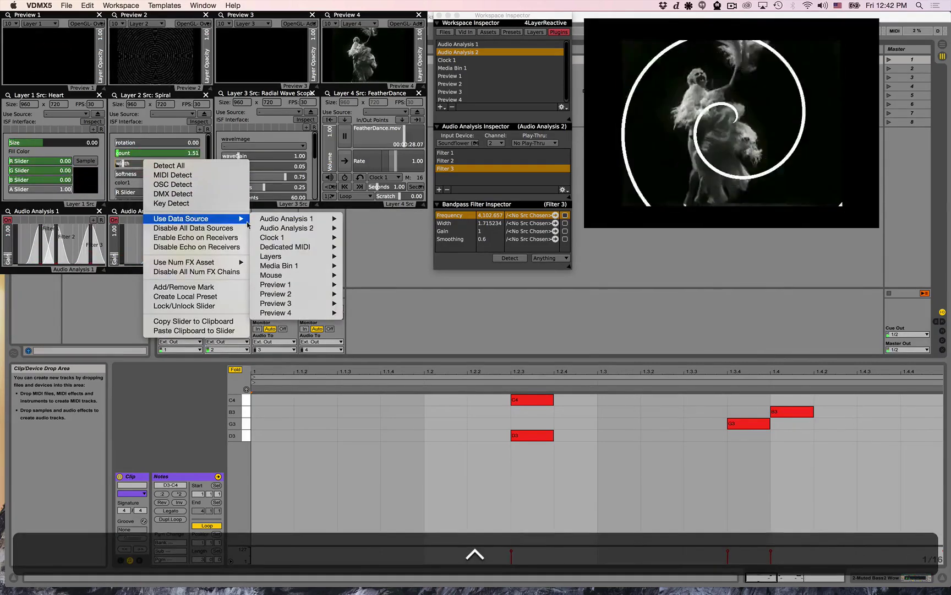
{"action": "mouse_move", "coordinate": [292, 228]}
{"action": "left_click", "coordinate": [358, 246]}
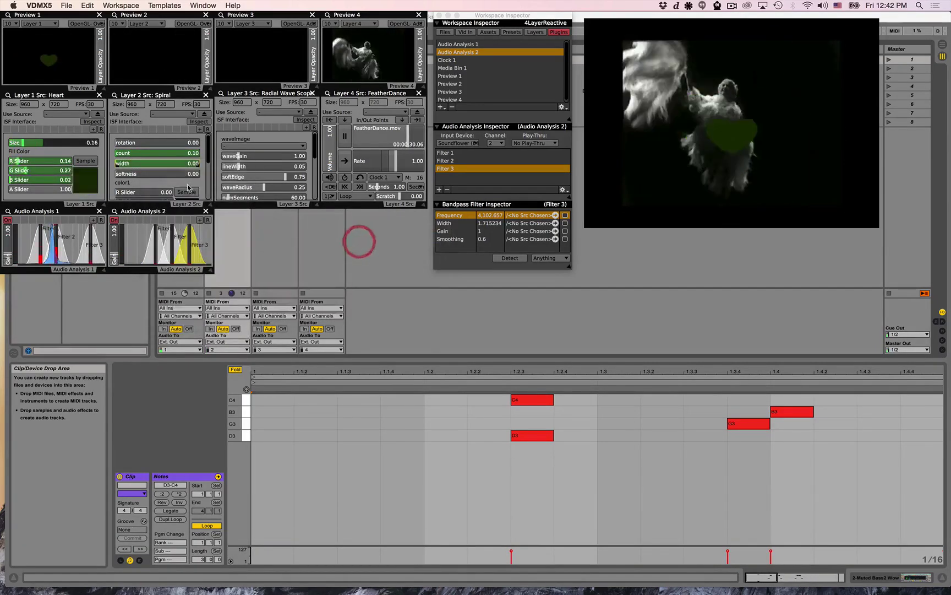
Assign Audio Analysis 2's Filter 3 as the data source for the spiral's softness slider.
{"action": "right_click", "coordinate": [152, 171]}
{"action": "mouse_move", "coordinate": [190, 230]}
{"action": "mouse_move", "coordinate": [297, 239]}
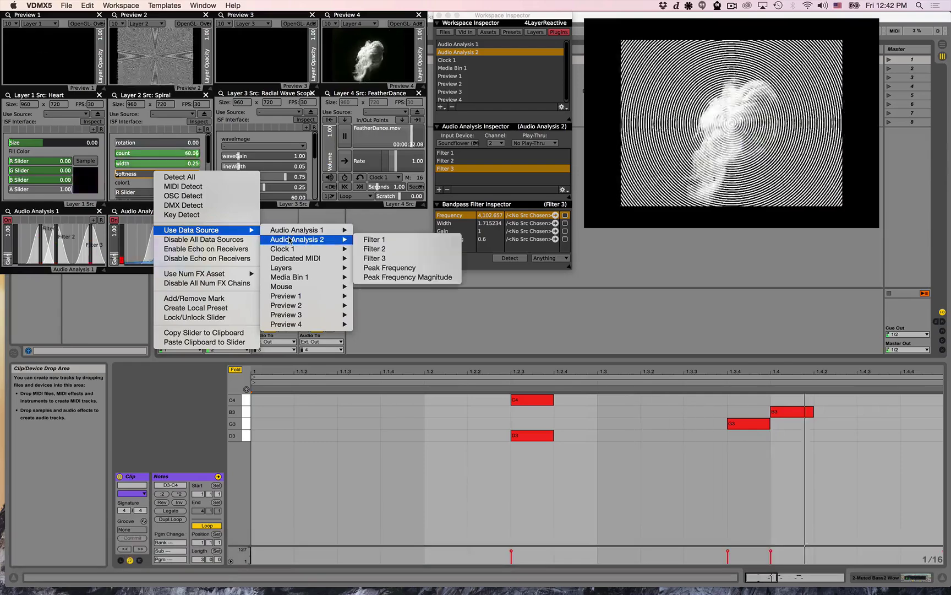
{"action": "left_click", "coordinate": [362, 259]}
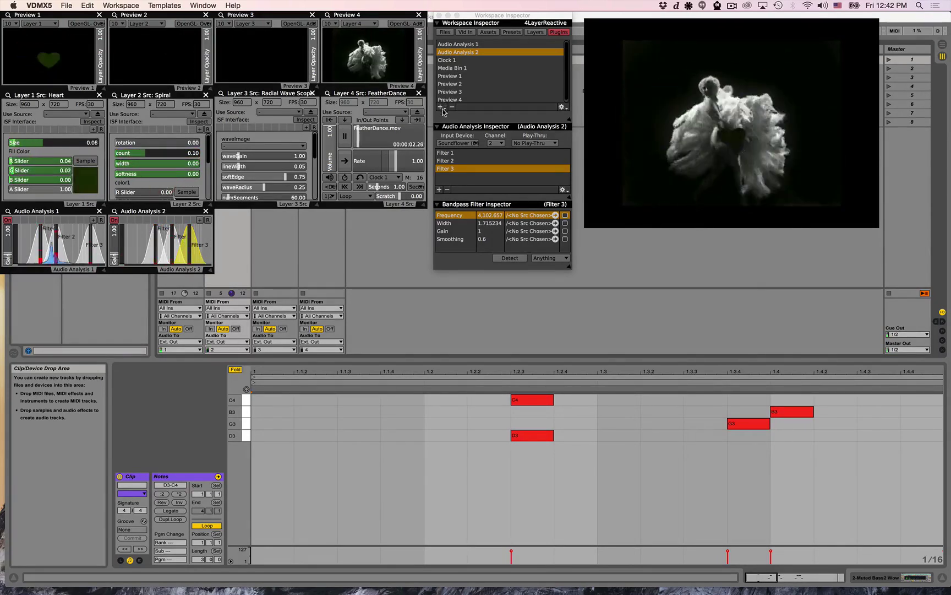
Duplicate the Audio Analysis 2 plugin and place the copy's detached window beside it, resized to fit below the Layer 3 source controls.
{"action": "left_click", "coordinate": [562, 108]}
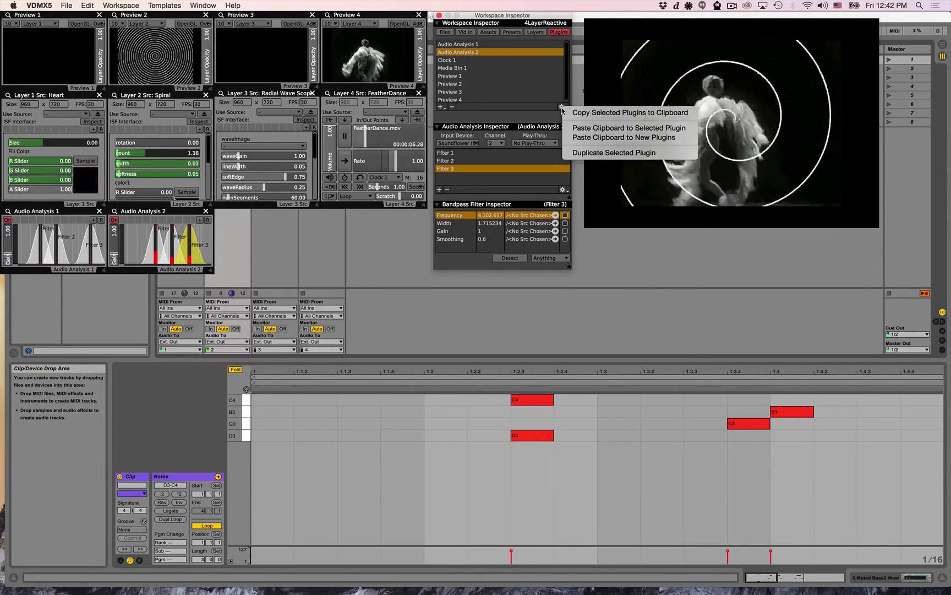
{"action": "left_click", "coordinate": [601, 153]}
{"action": "double_click", "coordinate": [498, 60]}
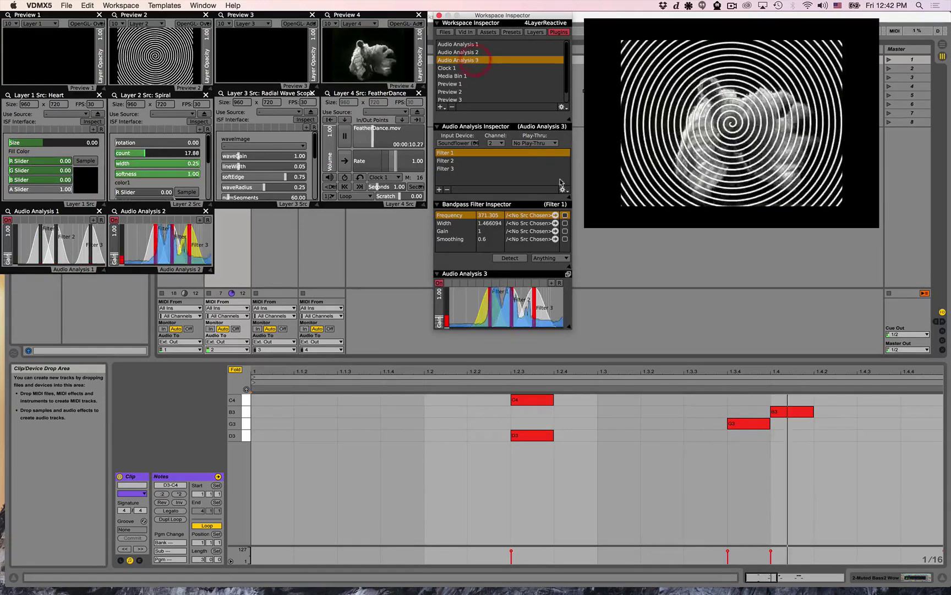
{"action": "left_click", "coordinate": [568, 275]}
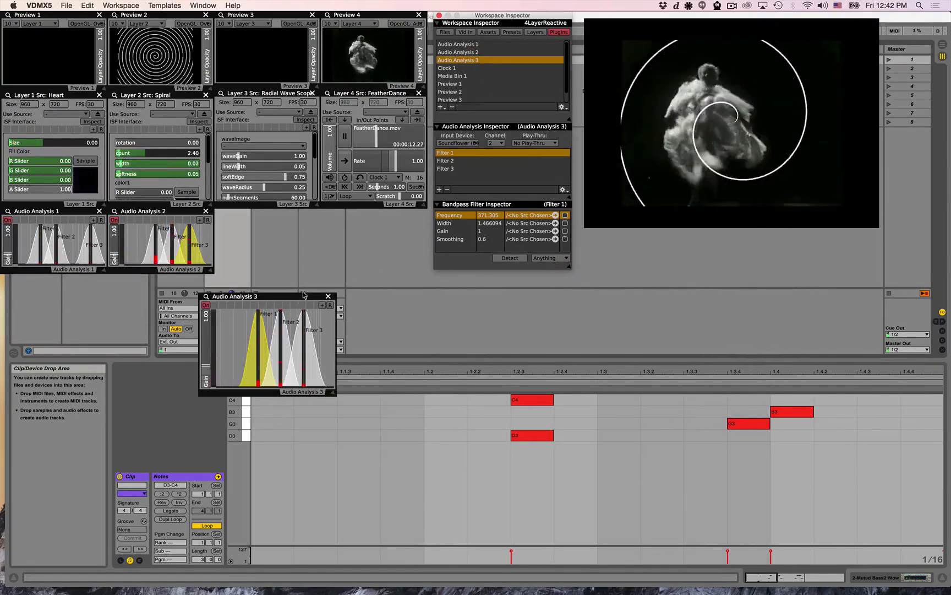
{"action": "left_click_drag", "start_coordinate": [301, 296], "coordinate": [319, 214]}
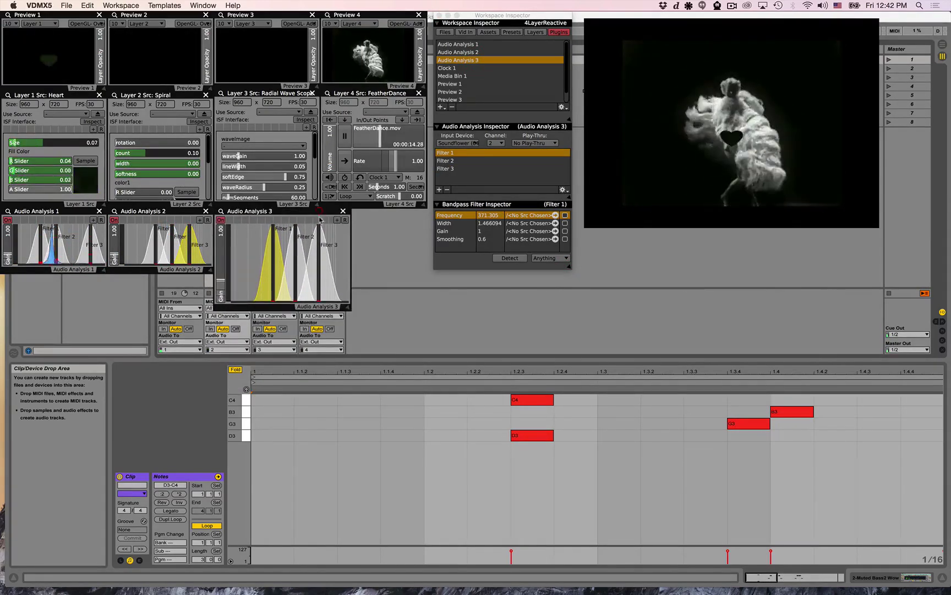
{"action": "left_click_drag", "start_coordinate": [348, 310], "coordinate": [318, 268]}
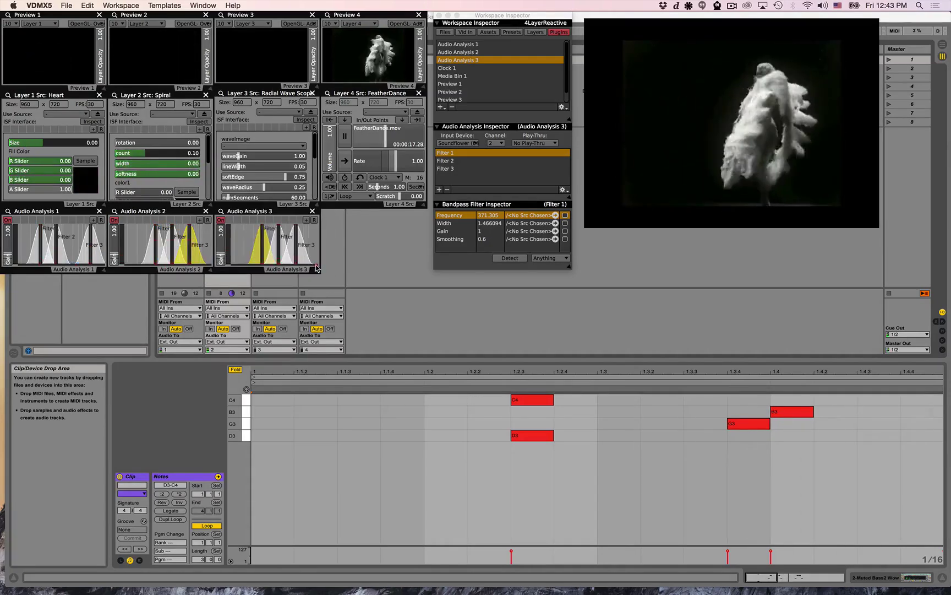
Set Audio Analysis 3's input channel to 3.
{"action": "left_click", "coordinate": [495, 143]}
{"action": "left_click", "coordinate": [497, 174]}
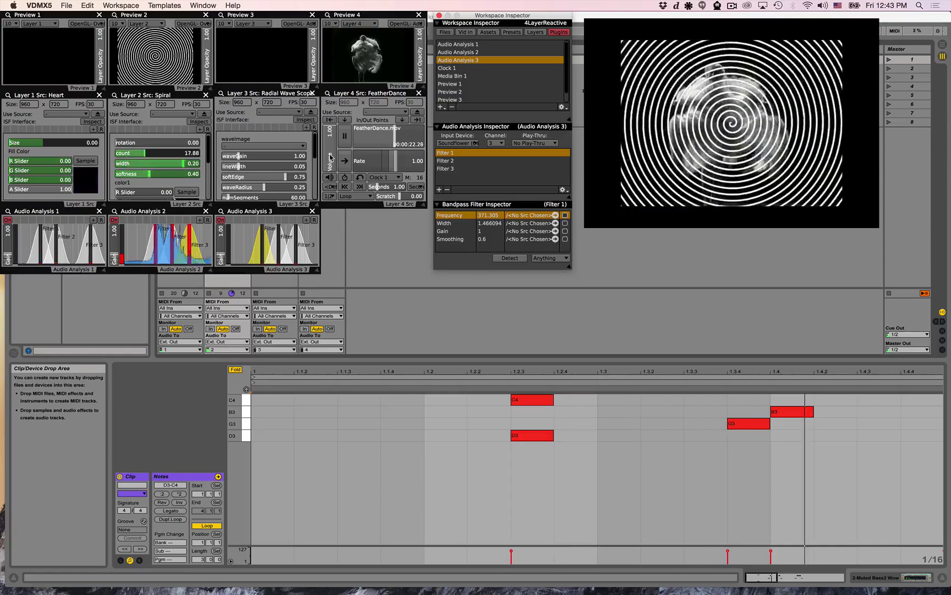
Switch to Ableton Live, launch the first clip on the third track (Dual Osc2 Rubber Bass), and return to VDMX5.
{"action": "left_click", "coordinate": [376, 272]}
{"action": "left_click", "coordinate": [257, 61]}
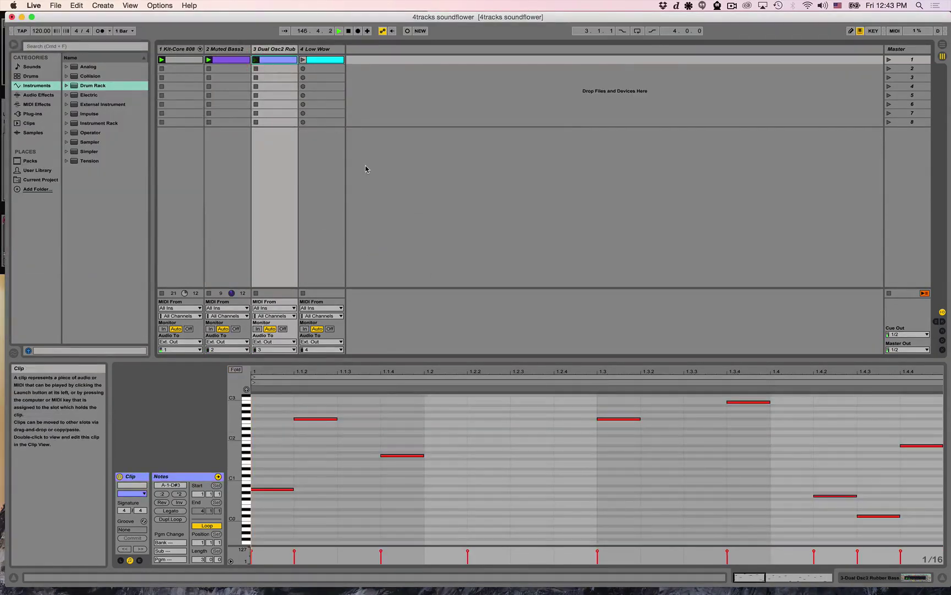
{"action": "key", "text": "super+Tab"}
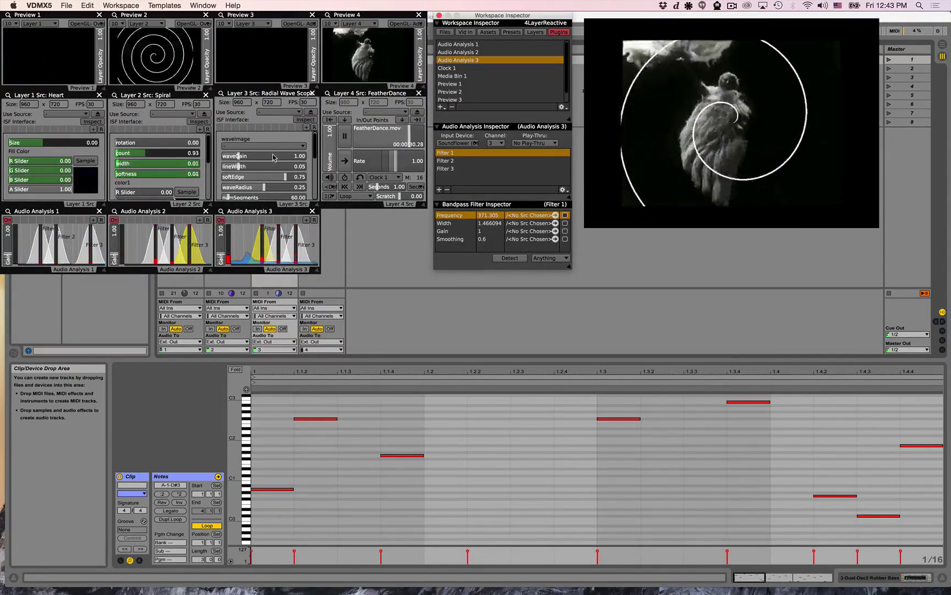
Change Layer 3's source to the ISF generator FFT Color Lines.
{"action": "left_click", "coordinate": [264, 113]}
{"action": "mouse_move", "coordinate": [330, 136]}
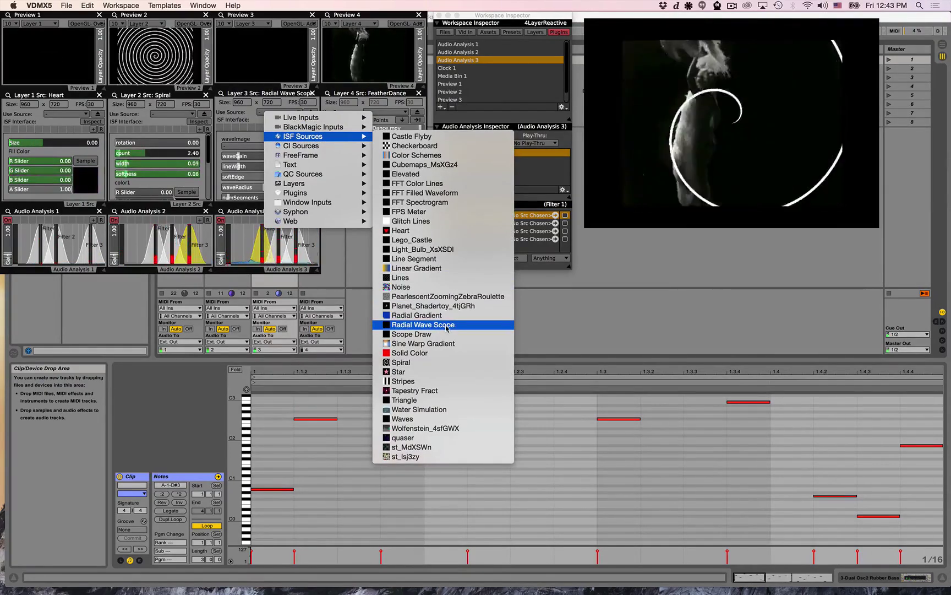
{"action": "left_click", "coordinate": [453, 187]}
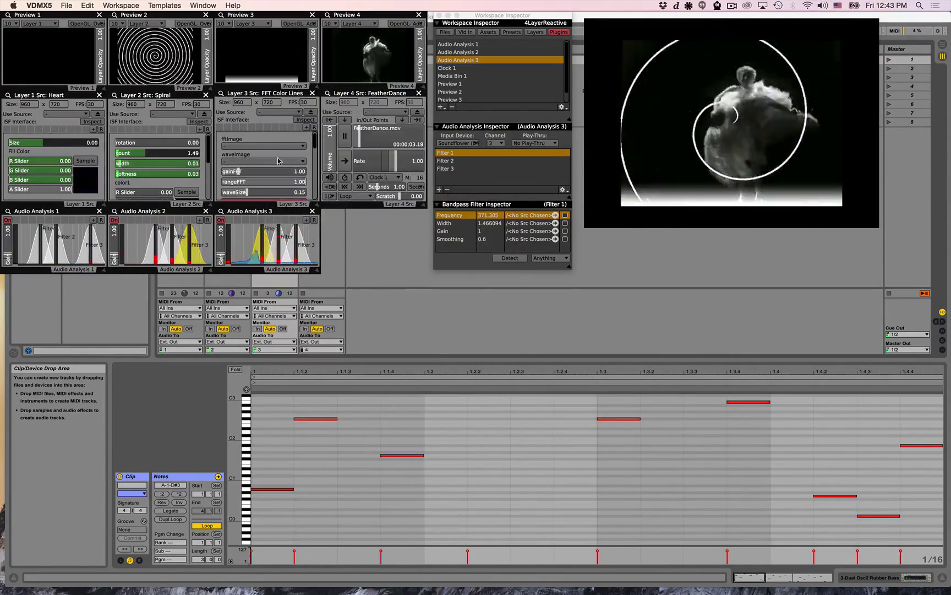
Feed Layer 3's fftImage from Audio Analysis 3-FFT and its waveImage from Audio Analysis 3-Wave.
{"action": "left_click", "coordinate": [255, 146]}
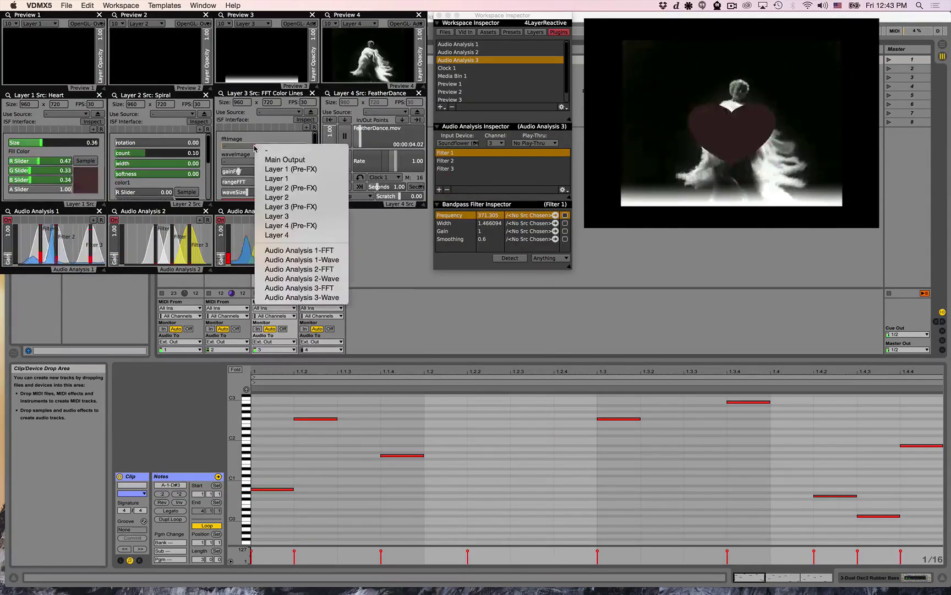
{"action": "left_click", "coordinate": [285, 288]}
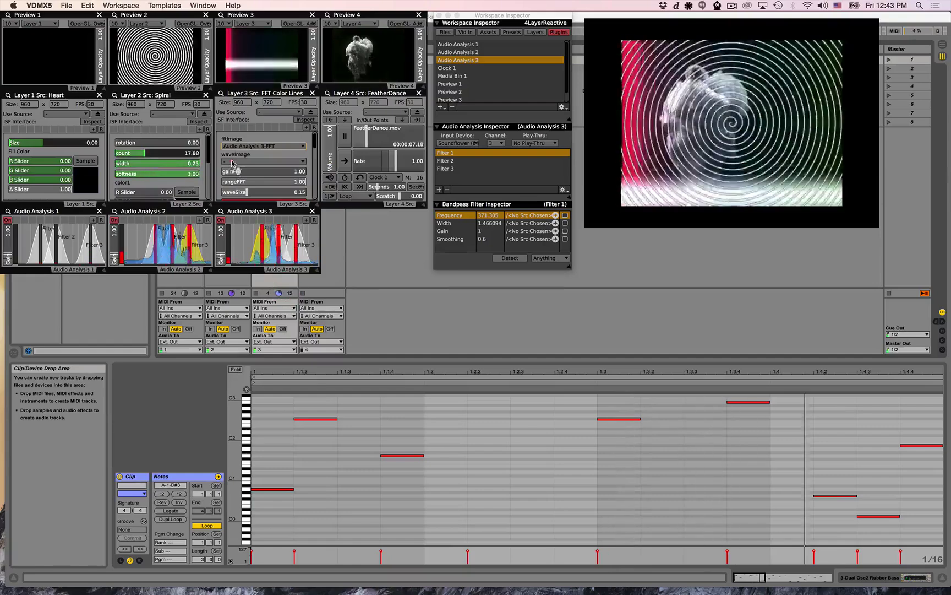
{"action": "left_click", "coordinate": [259, 162]}
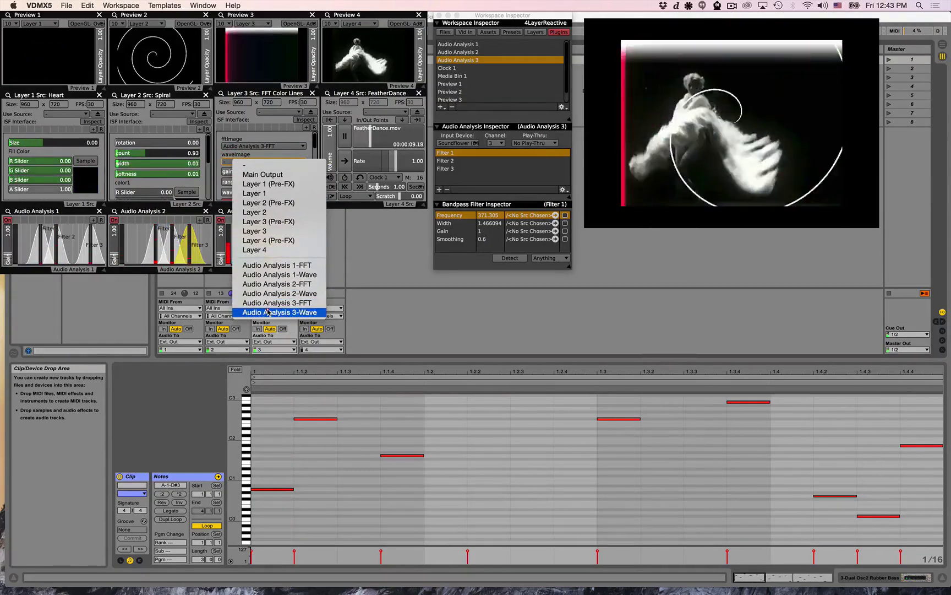
{"action": "left_click", "coordinate": [267, 312]}
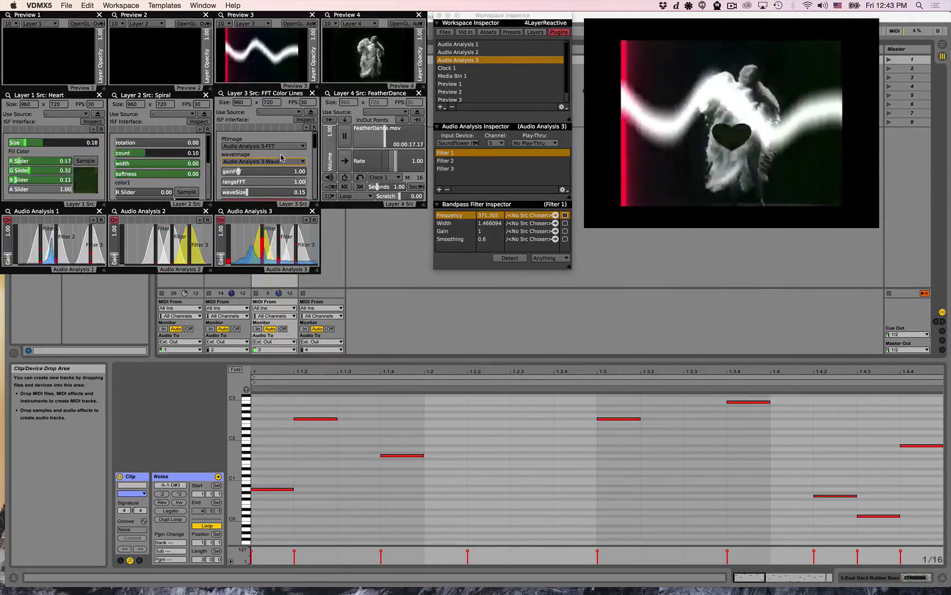
Retune Audio Analysis 3's Filter 3 to a frequency of about 4,999 and set Layer 3's waveSize to 0.15.
{"action": "left_click", "coordinate": [299, 246]}
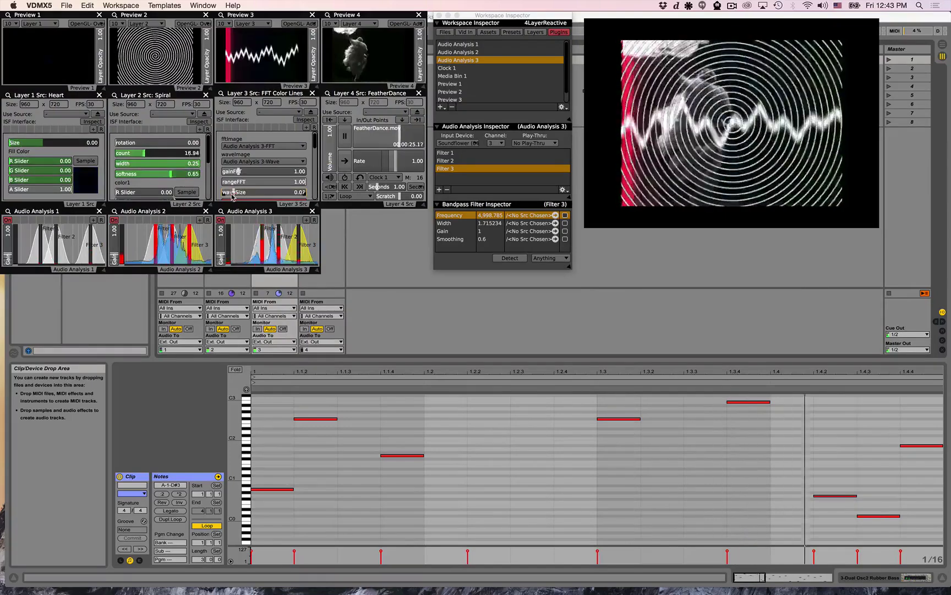
{"action": "left_click_drag", "start_coordinate": [239, 194], "coordinate": [247, 193]}
{"action": "scroll", "coordinate": [253, 185], "scroll_direction": "down", "scroll_amount": 5}
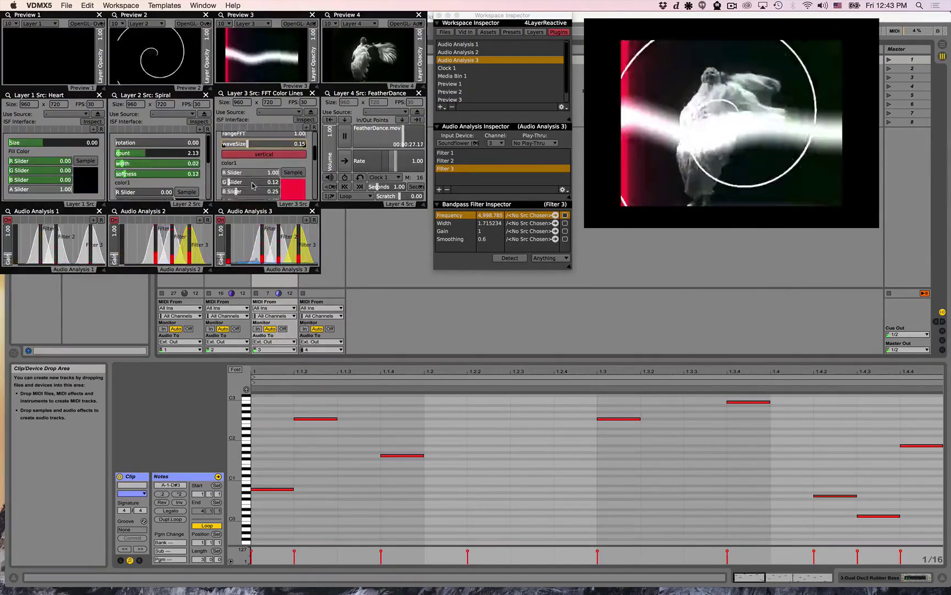
{"action": "scroll", "coordinate": [252, 184], "scroll_direction": "up", "scroll_amount": 5}
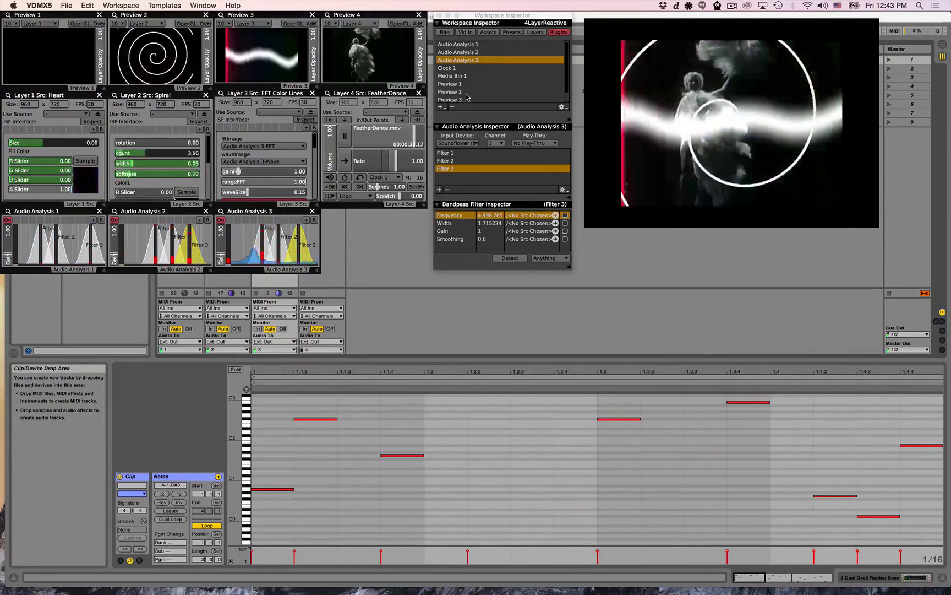
Add a fourth Audio Analysis plugin and place its window beside Audio Analysis 3, below the Layer 4 source controls.
{"action": "left_click", "coordinate": [441, 108]}
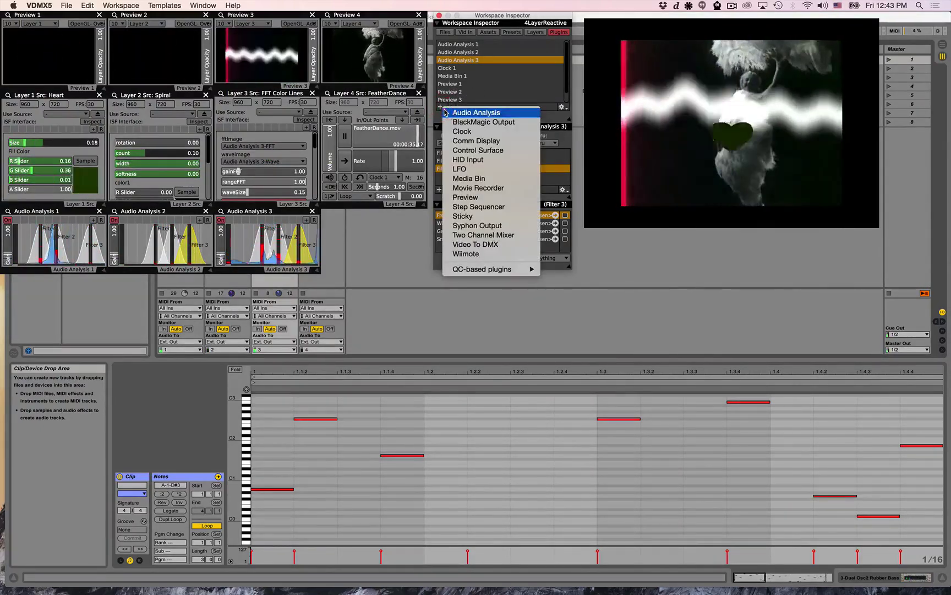
{"action": "left_click", "coordinate": [447, 112]}
{"action": "left_click_drag", "start_coordinate": [341, 71], "coordinate": [363, 218]}
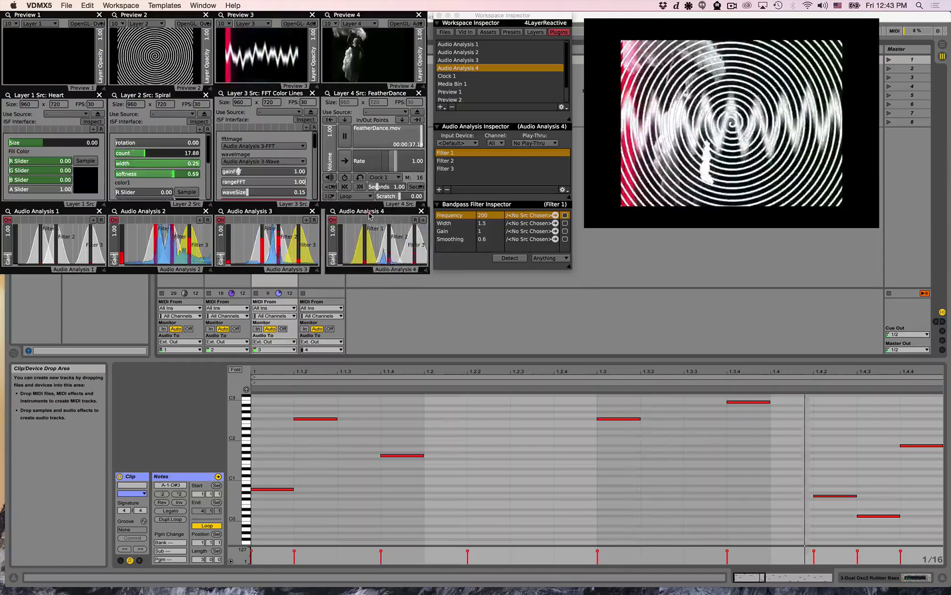
Set Audio Analysis 4's input device to Soundflower (64ch) and its channel to 4.
{"action": "left_click", "coordinate": [457, 143]}
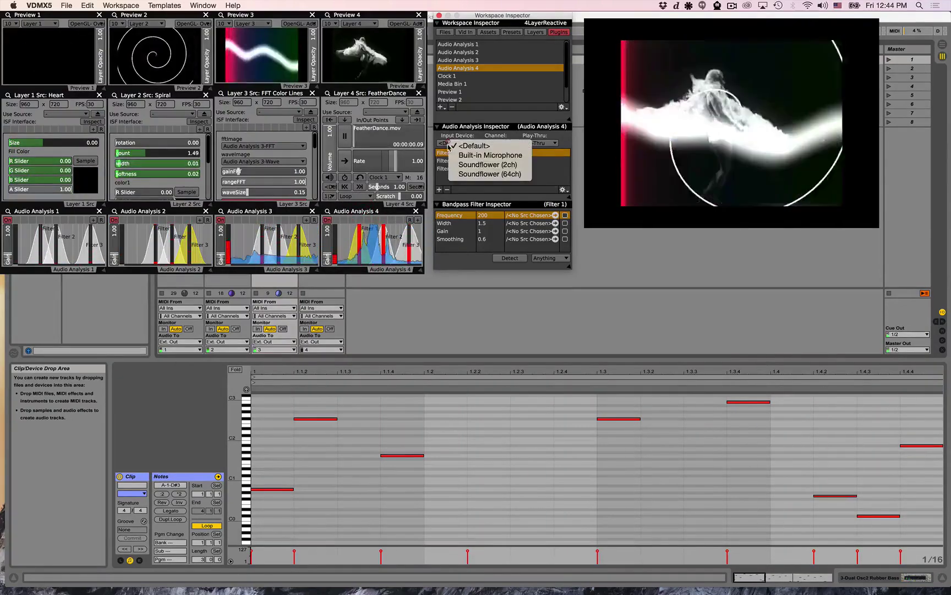
{"action": "left_click", "coordinate": [457, 172]}
{"action": "left_click", "coordinate": [496, 144]}
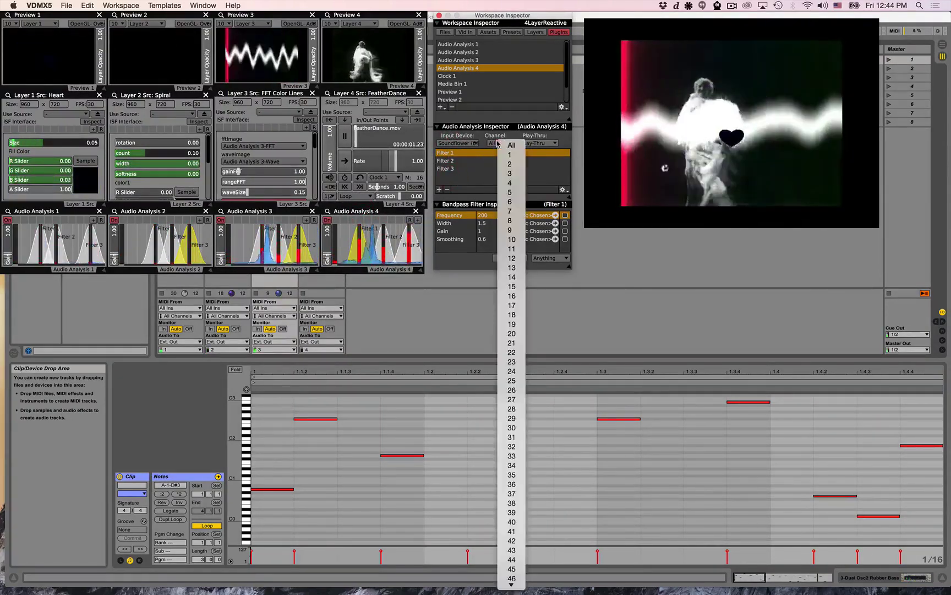
{"action": "left_click", "coordinate": [509, 183]}
Switch to Ableton Live, launch the clip on track 4 Low Wow, and return to VDMX5.
{"action": "key", "text": "super+Tab"}
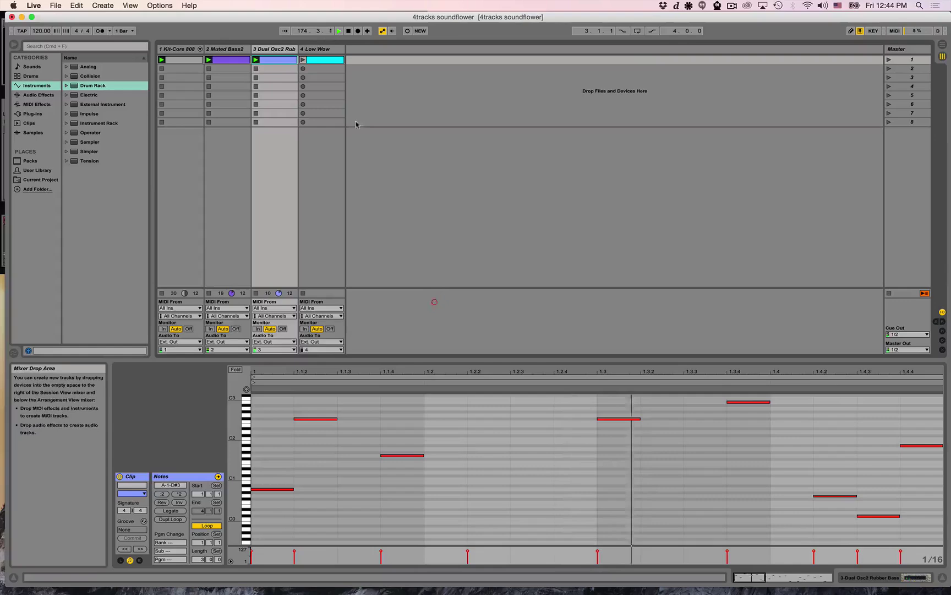
{"action": "left_click", "coordinate": [303, 60]}
{"action": "key", "text": "super+Tab"}
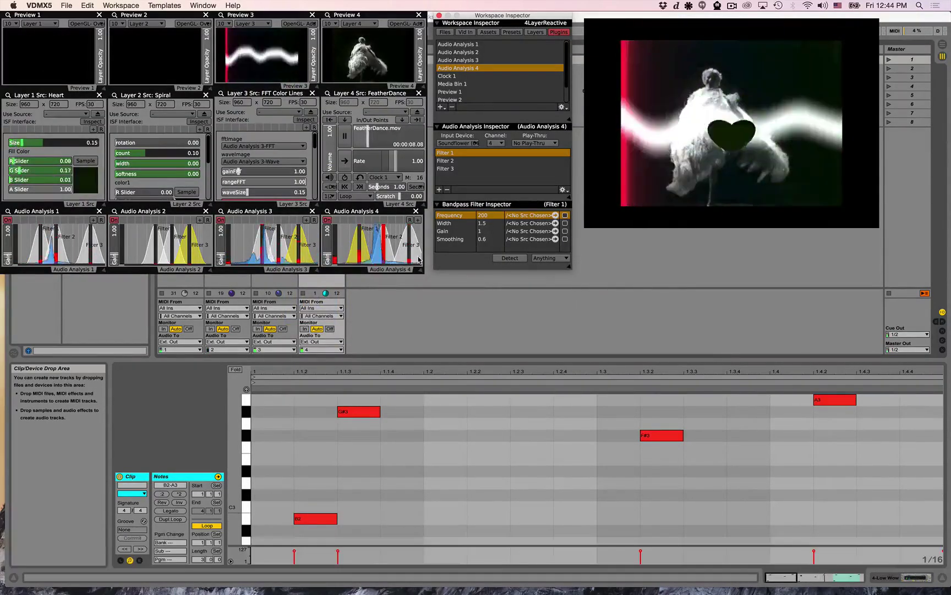
Drive the paused FeatherDance movie's playback position from Audio Analysis 4's Filter 2, adjusting that filter to frequency about 662 and width about 2.77.
{"action": "left_click", "coordinate": [350, 136]}
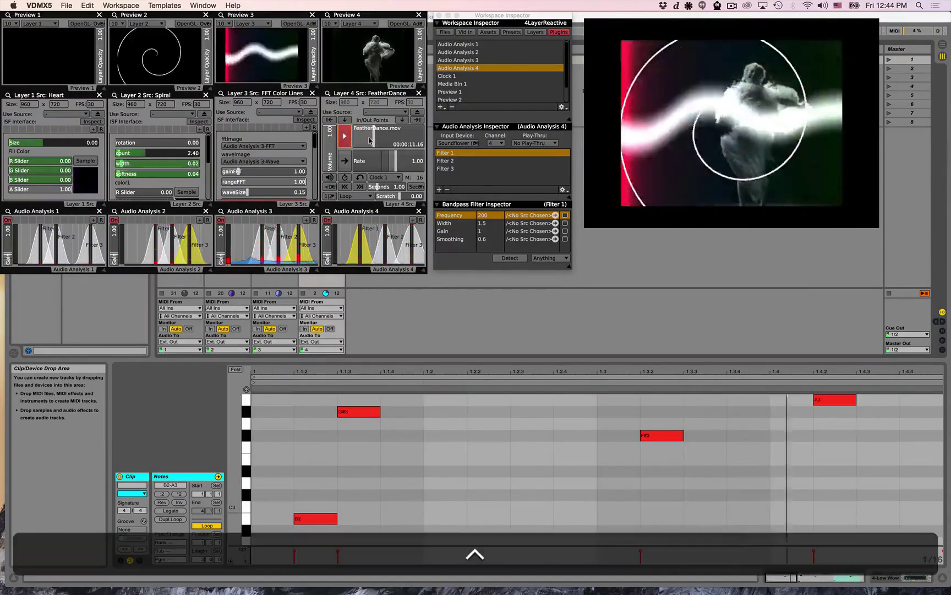
{"action": "left_click", "coordinate": [371, 137], "text": "ctrl"}
{"action": "mouse_move", "coordinate": [381, 198]}
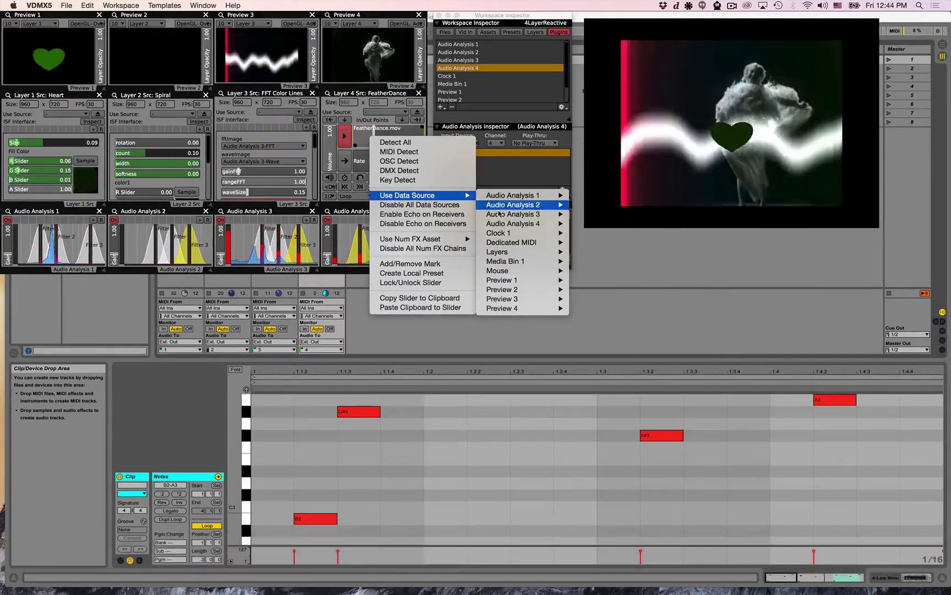
{"action": "mouse_move", "coordinate": [501, 226]}
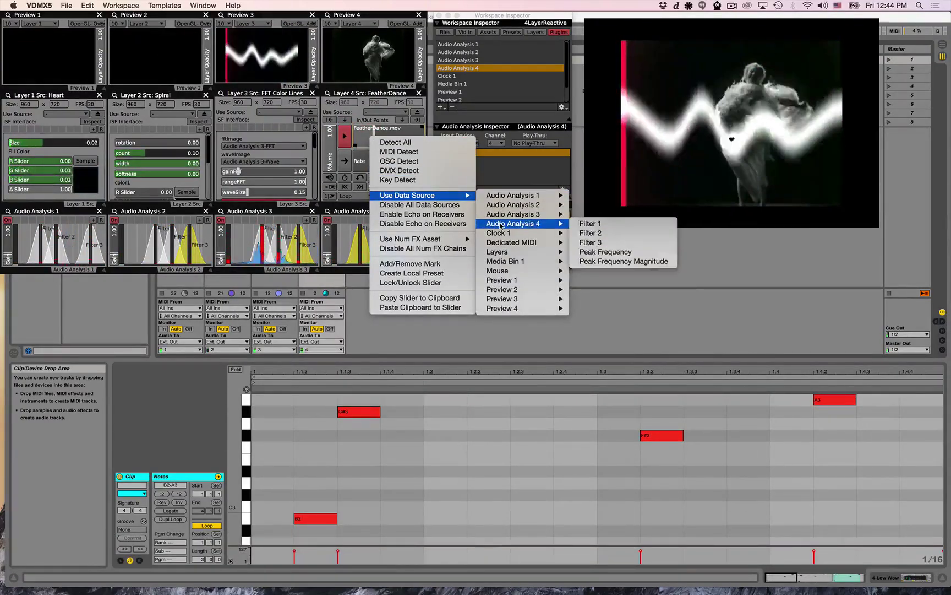
{"action": "left_click", "coordinate": [588, 233]}
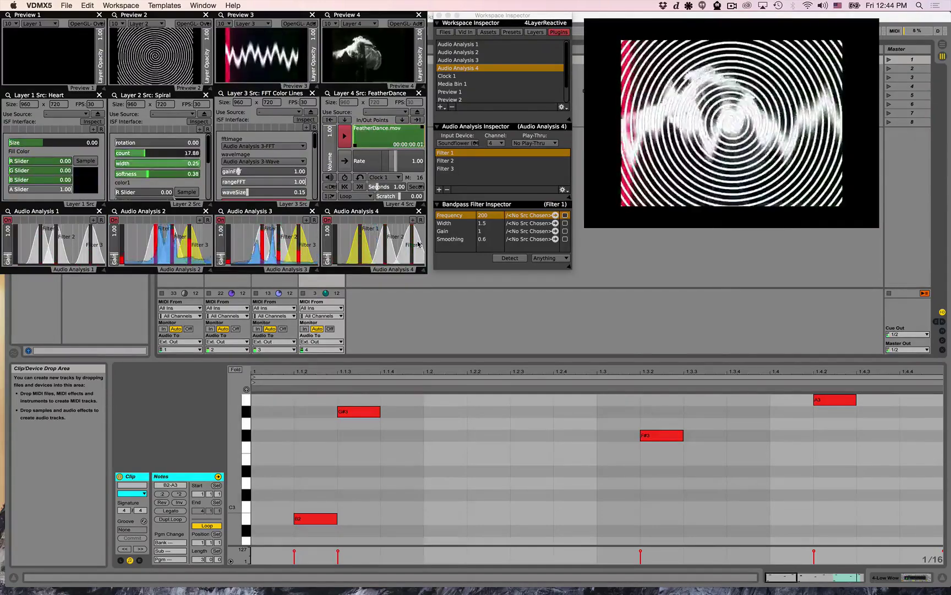
{"action": "left_click_drag", "start_coordinate": [388, 252], "coordinate": [376, 220]}
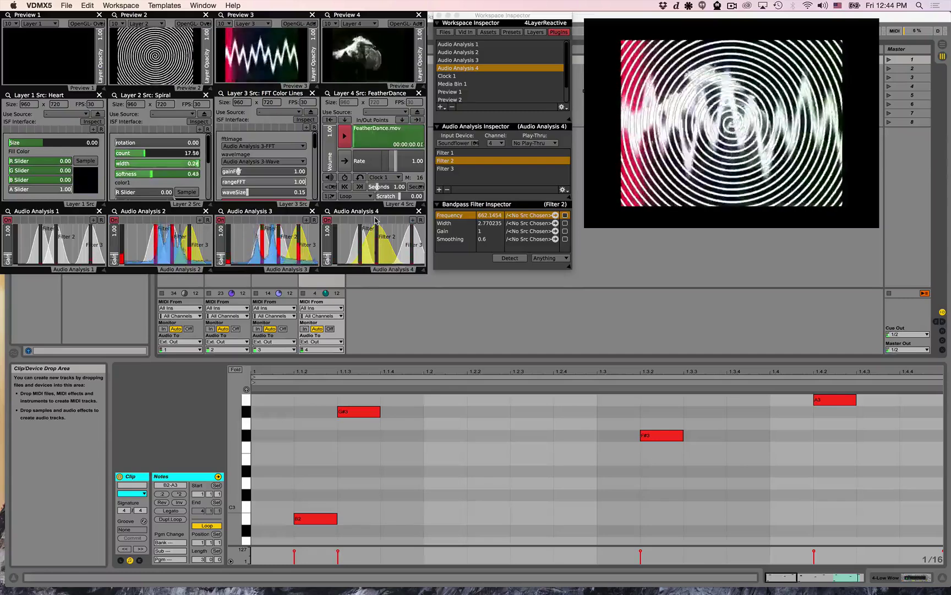
Stop the clips on tracks 1, 2 and 3 in Ableton Live and check in VDMX5 how Layer 4 reacts to Low Wow alone.
{"action": "left_click", "coordinate": [383, 290]}
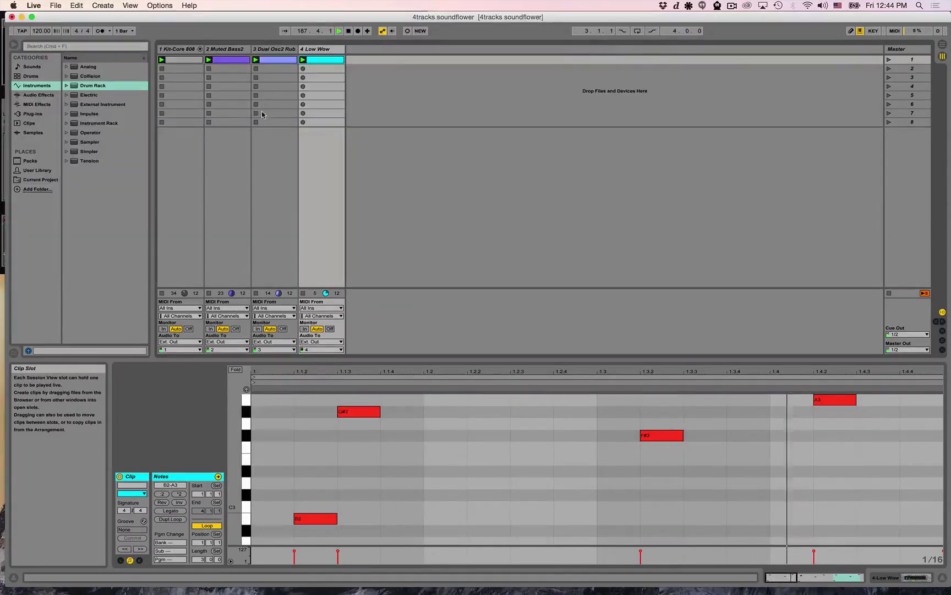
{"action": "left_click", "coordinate": [209, 293]}
{"action": "left_click", "coordinate": [162, 293]}
{"action": "key", "text": "super+Tab"}
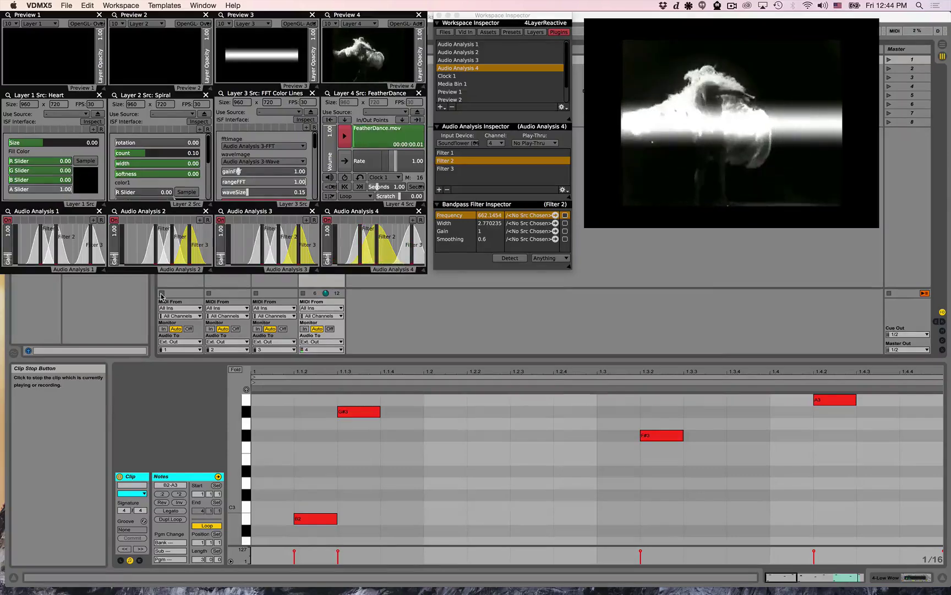
Relaunch the Dual Osc2, Muted Bass2 and Kit-Core 808 clips in Ableton Live and return to VDMX5.
{"action": "left_click", "coordinate": [362, 324]}
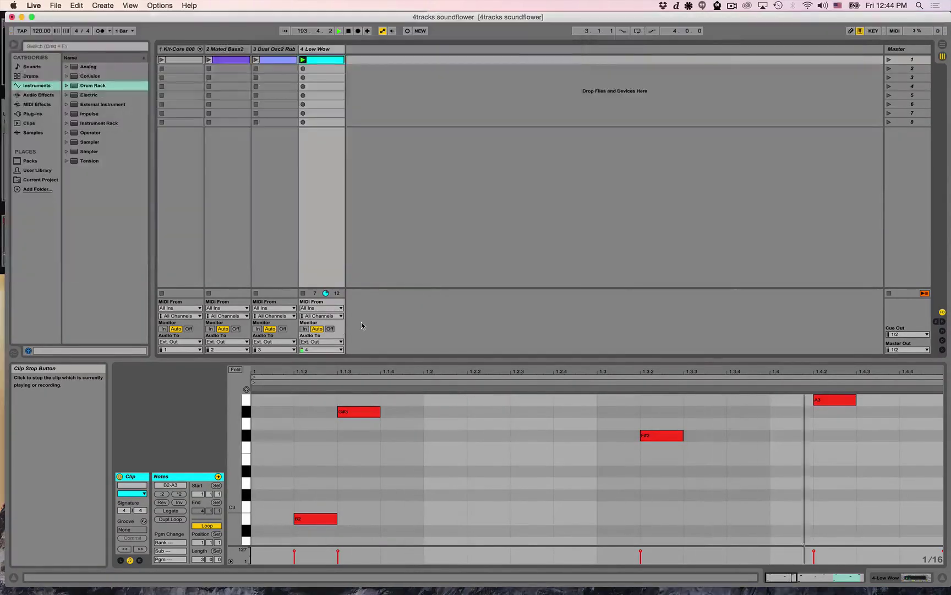
{"action": "left_click", "coordinate": [256, 59]}
{"action": "left_click", "coordinate": [210, 61]}
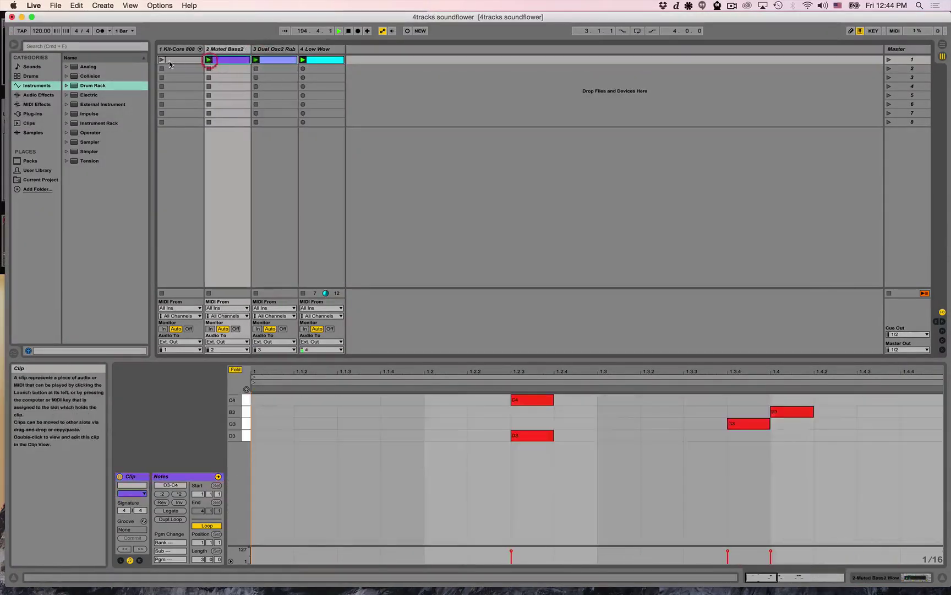
{"action": "left_click", "coordinate": [162, 59]}
{"action": "key", "text": "super+Tab"}
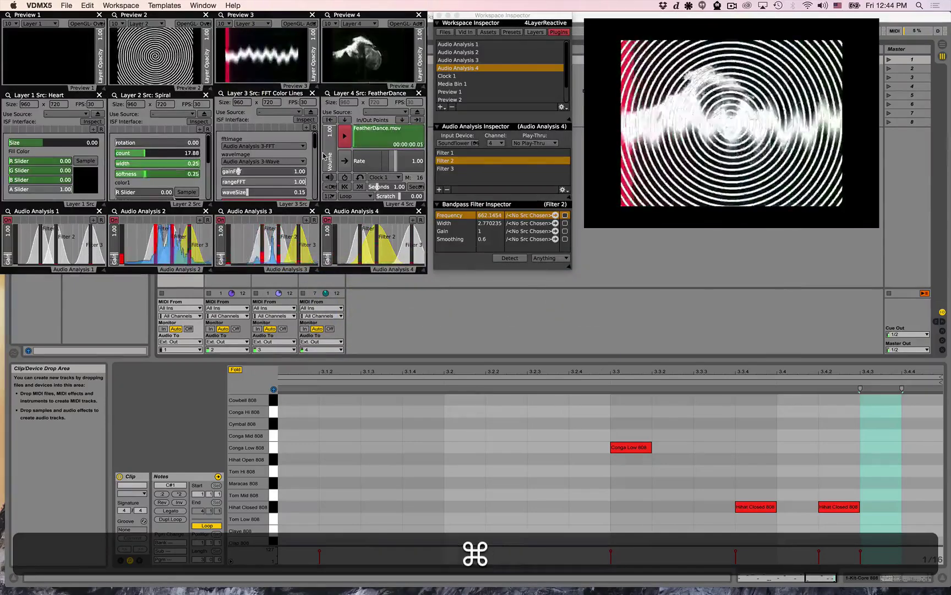